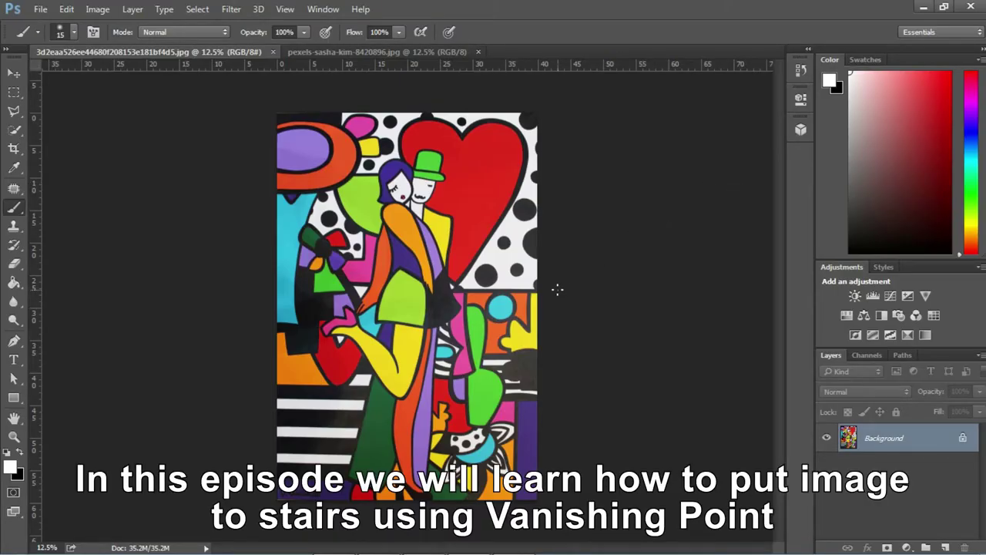
Switch to the Move tool and bring the stairs photo pexels-sasha-kim-8420896.jpg to the front
key(v)
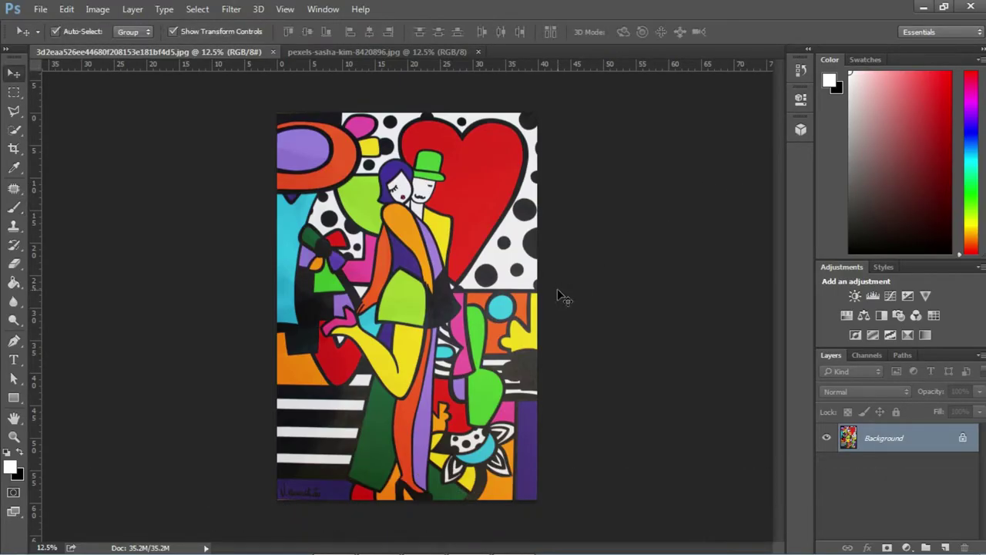
click(319, 52)
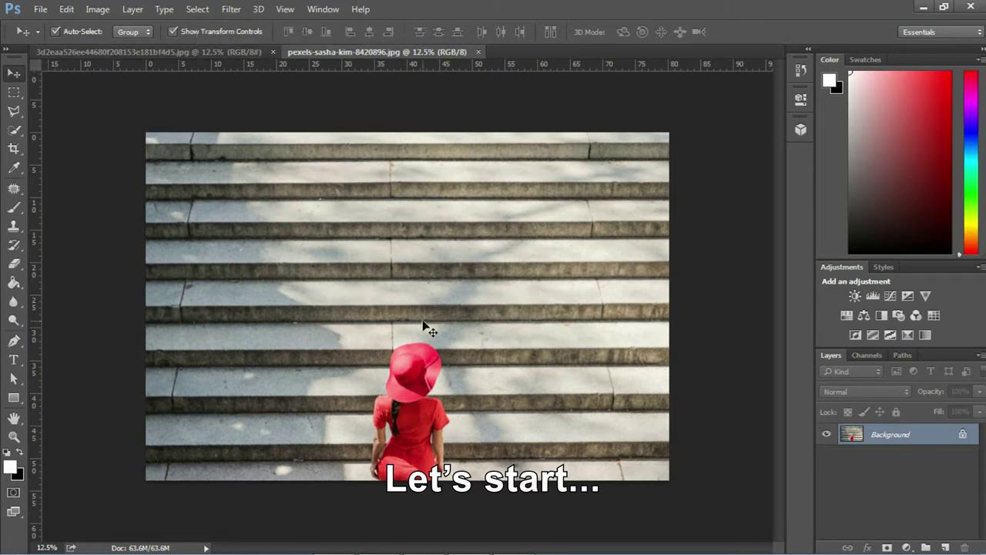
click(232, 10)
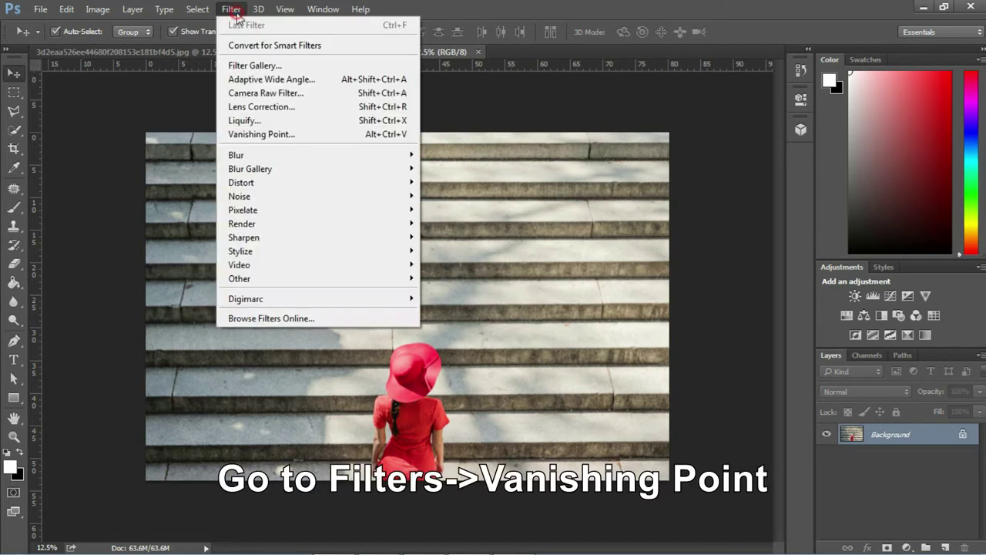
Open Vanishing Point on the stairs photo and zoom into a crack at a stair edge
click(256, 134)
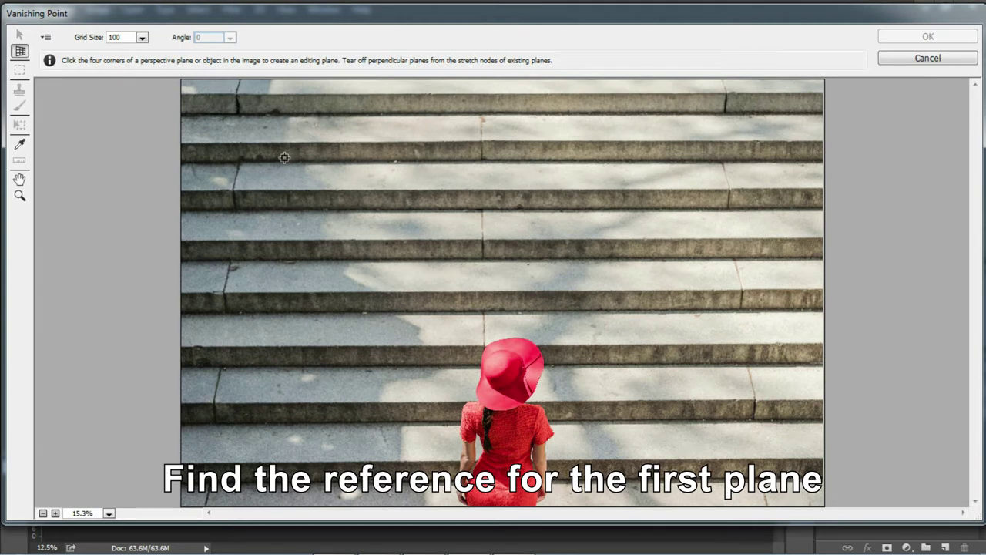
key(z)
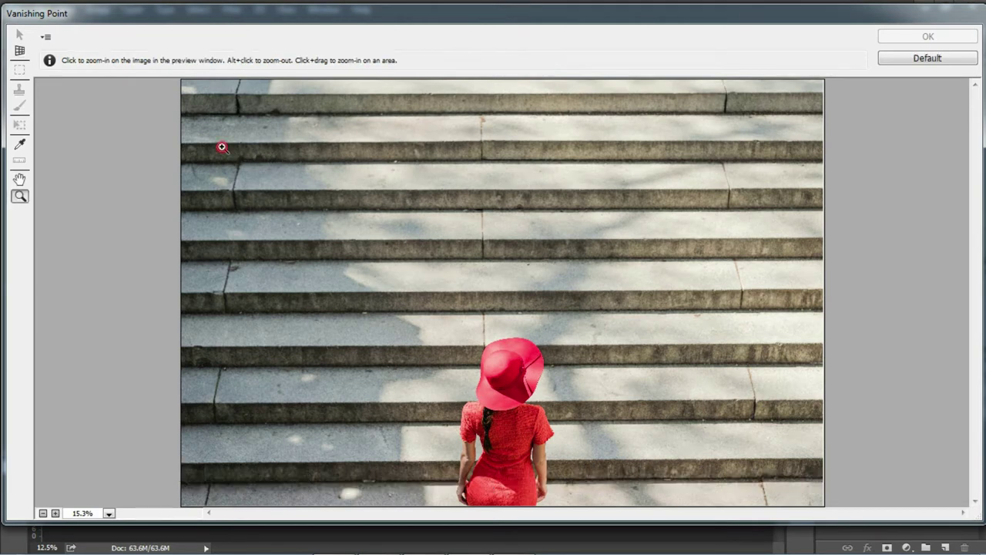
drag(222, 147, 272, 187)
key(c)
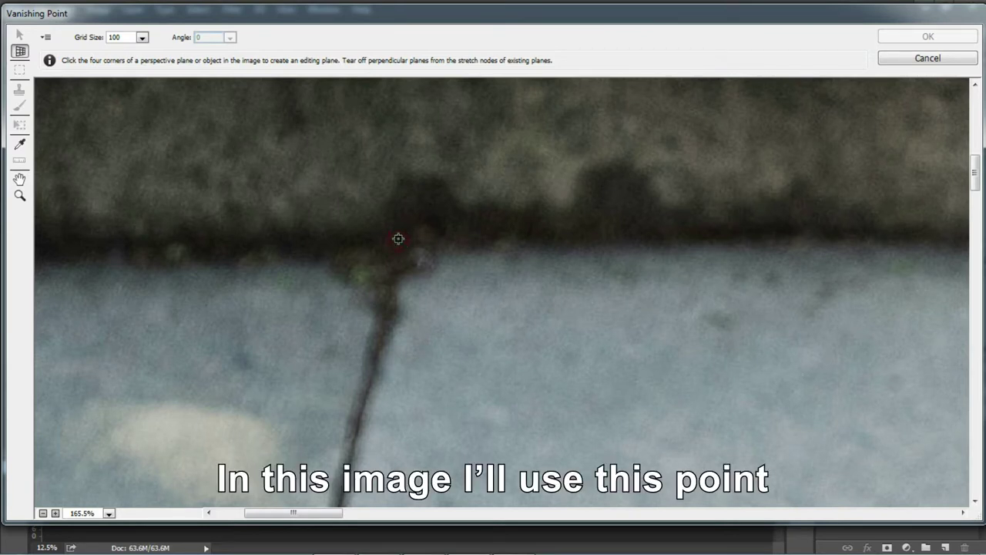
Place the first perspective-plane corner at the crack, then view several steps
click(399, 239)
key(space)
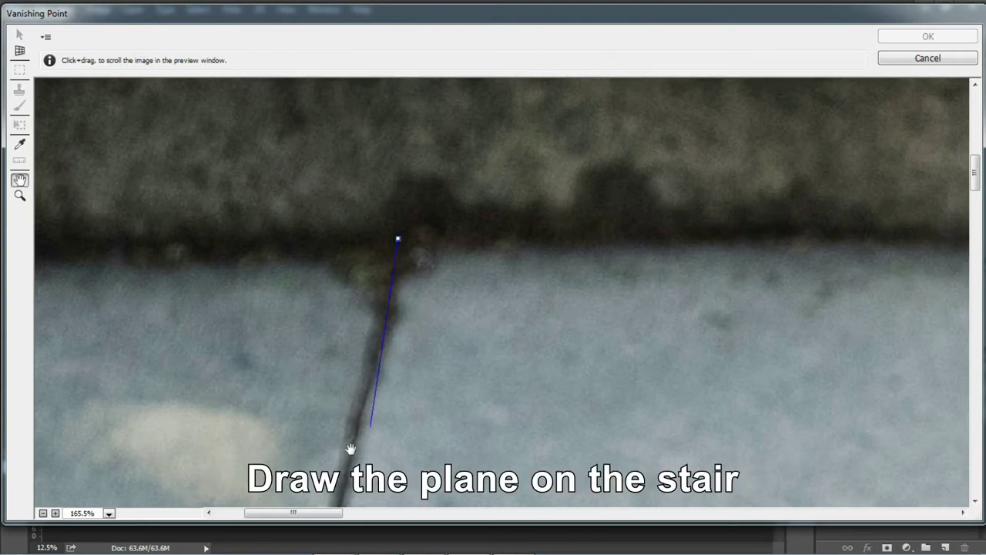
drag(352, 451, 412, 165)
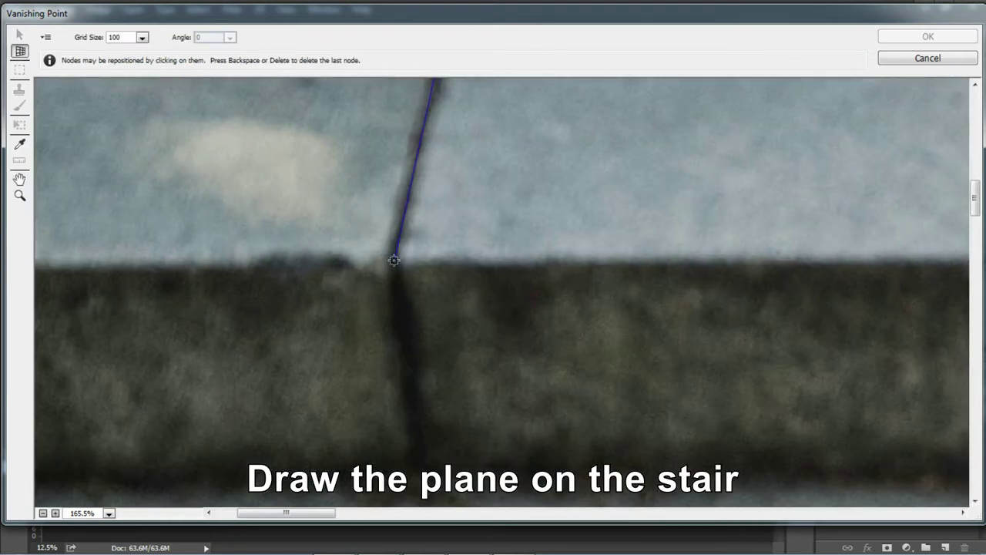
key(space)
drag(630, 246, 240, 272)
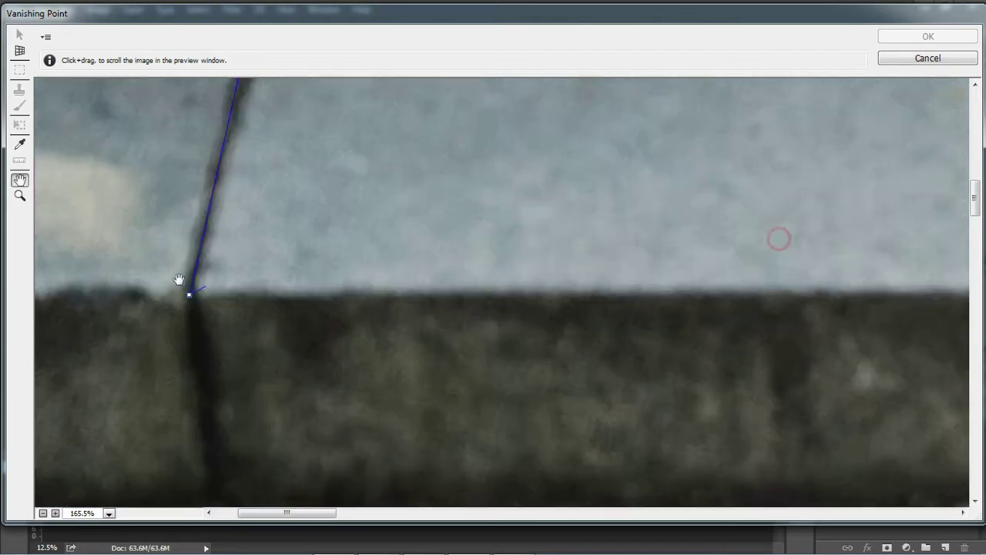
key(alt+space)
alt+click(398, 262)
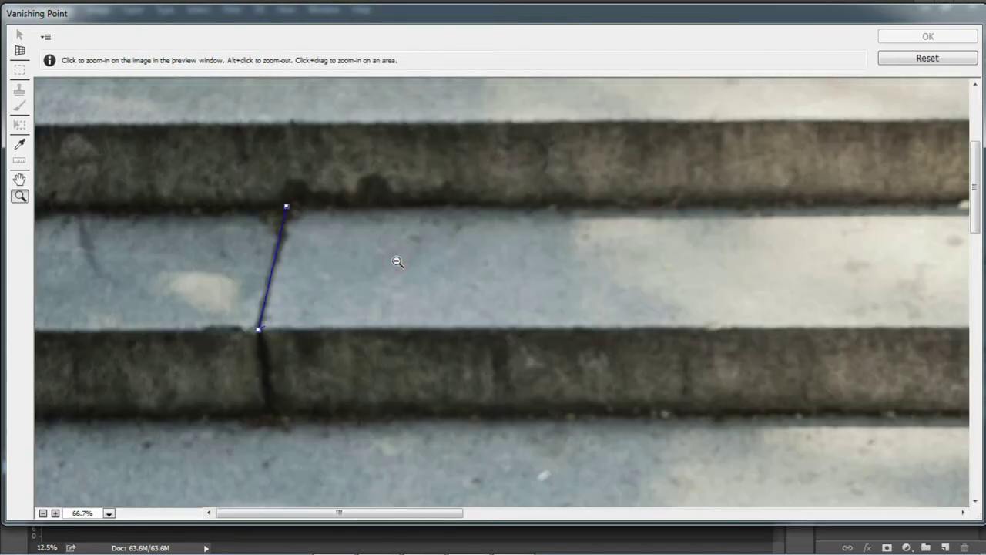
mouse_move(894, 299)
mouse_down()
mouse_move(713, 337)
mouse_move(401, 339)
mouse_up()
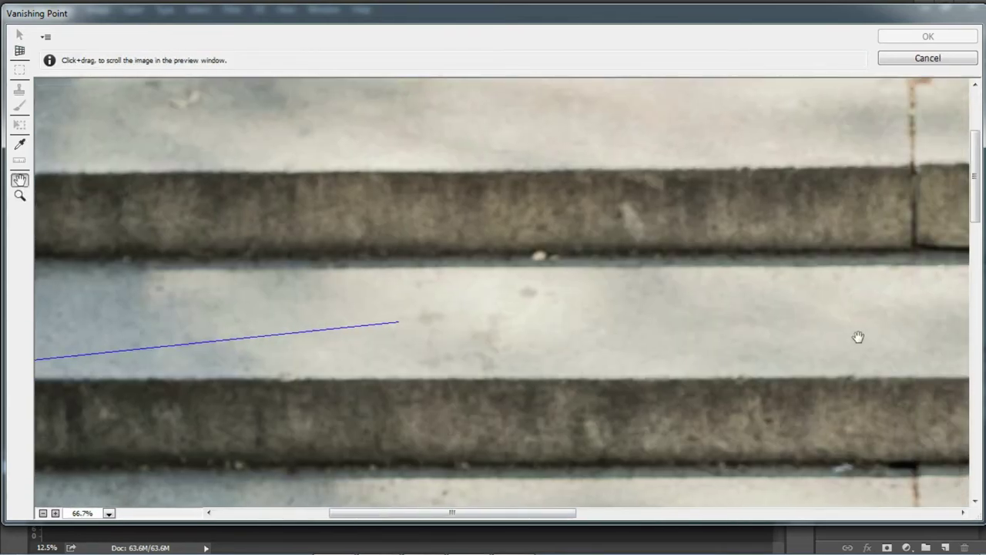
drag(858, 337, 473, 337)
drag(653, 355, 348, 306)
drag(740, 324, 478, 349)
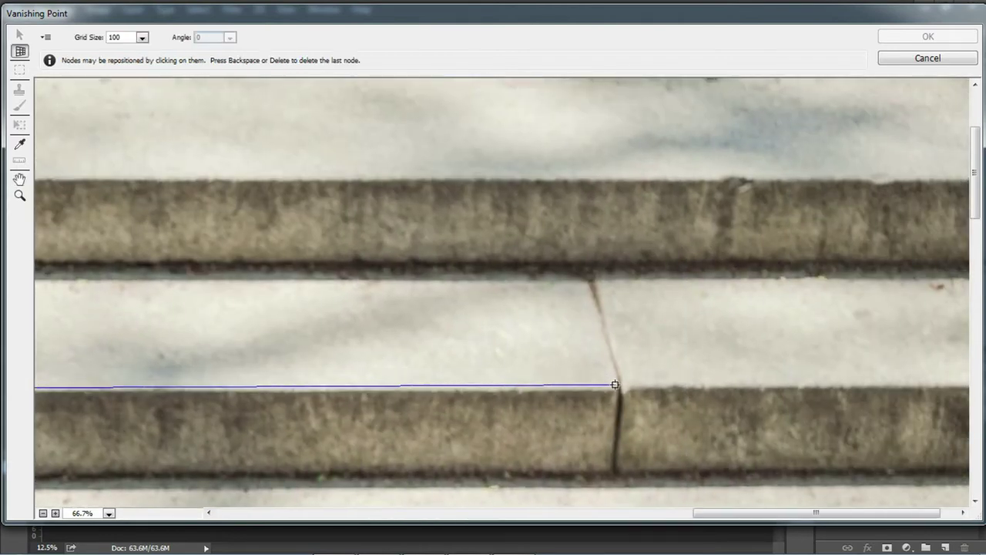
Place the remaining corners at the crack corner and the ledge above to close the plane
key(ctrl+space)
click(621, 389)
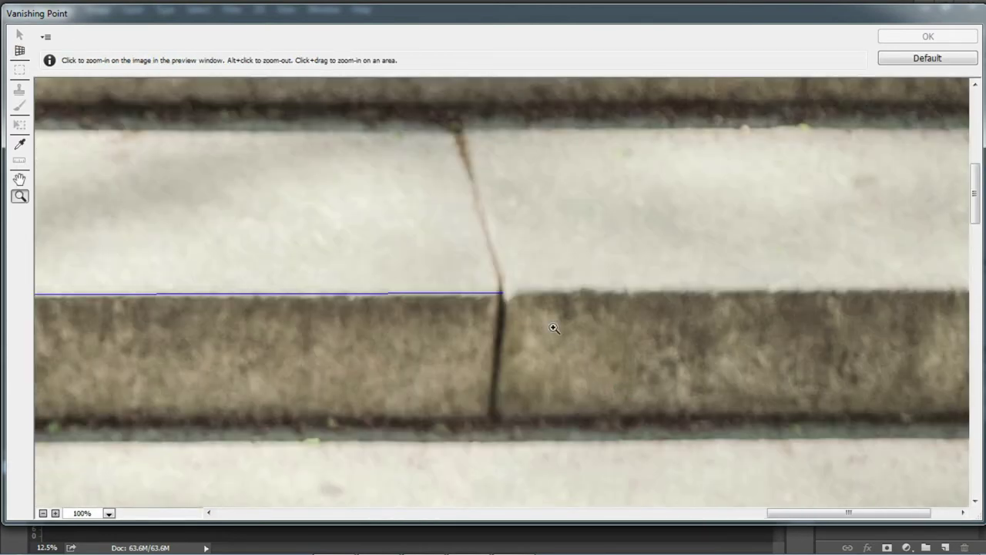
click(502, 296)
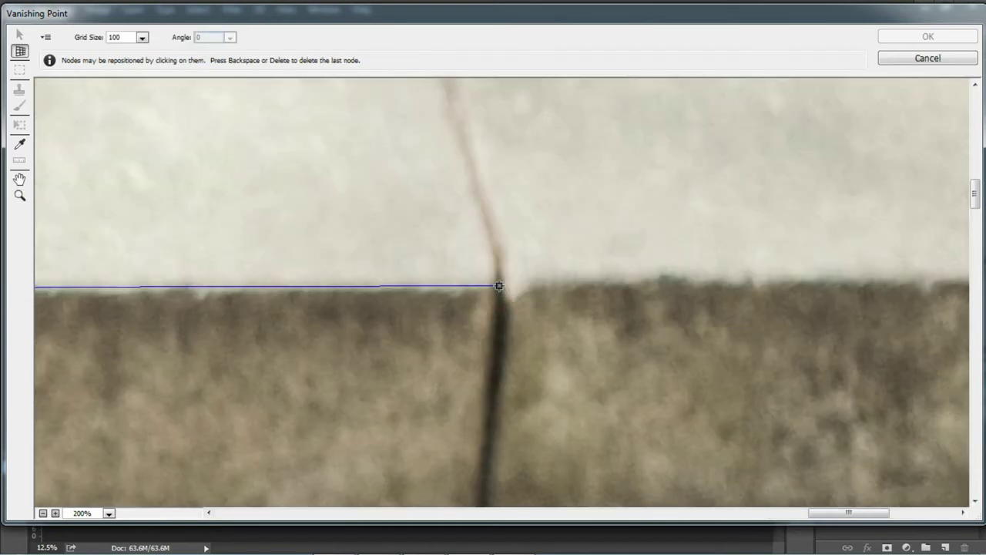
click(498, 289)
key(space)
drag(451, 209, 490, 401)
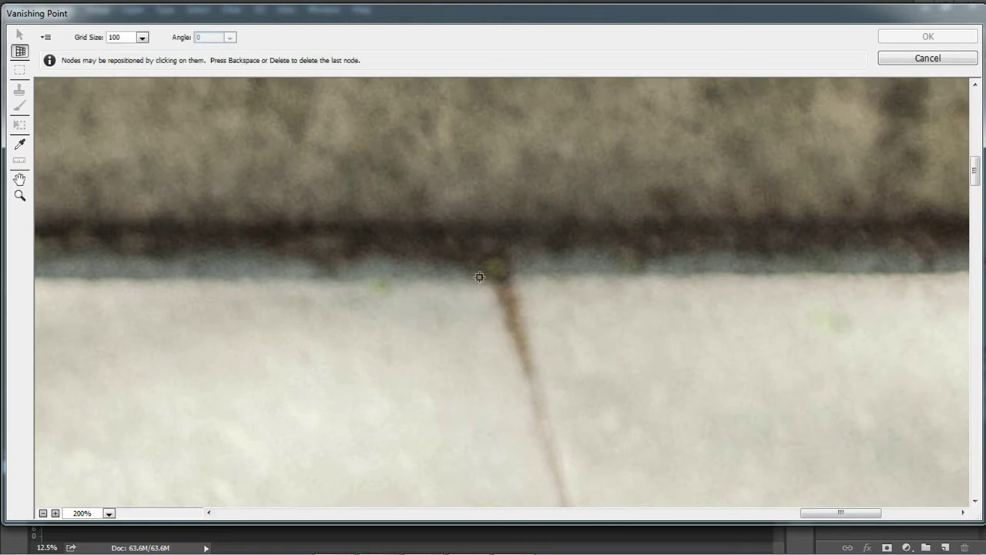
click(492, 230)
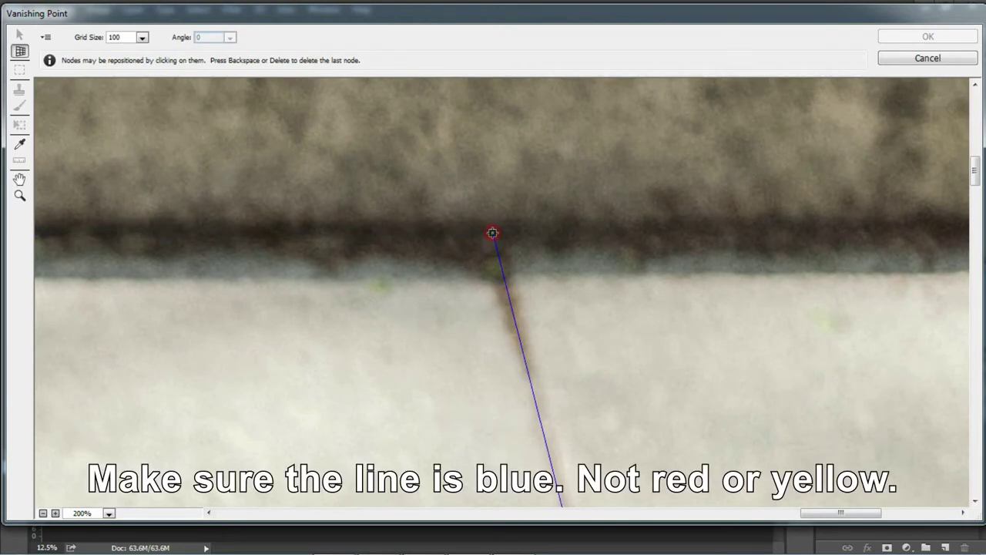
Zoom out to see the whole tread plane and the full step
key(z)
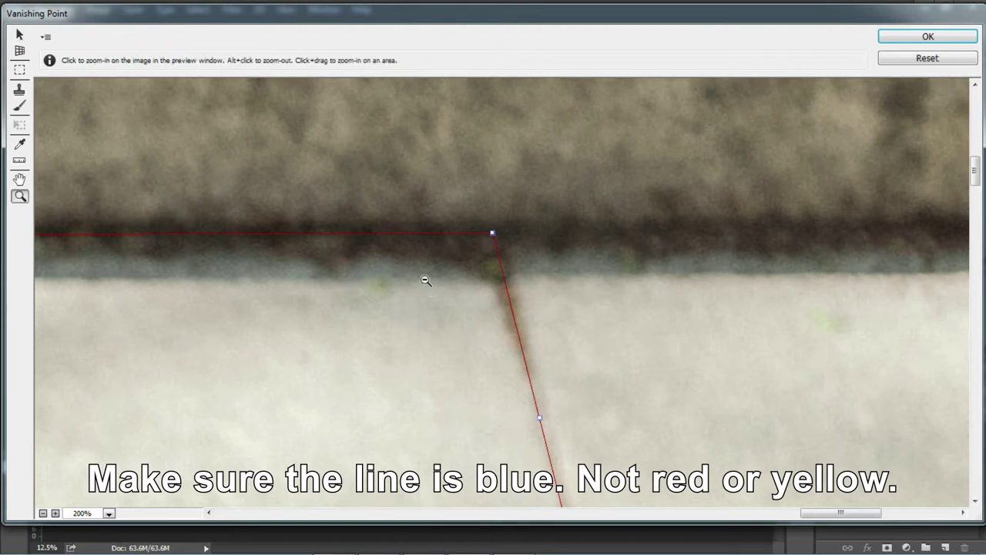
alt+click(426, 282)
alt+click(425, 281)
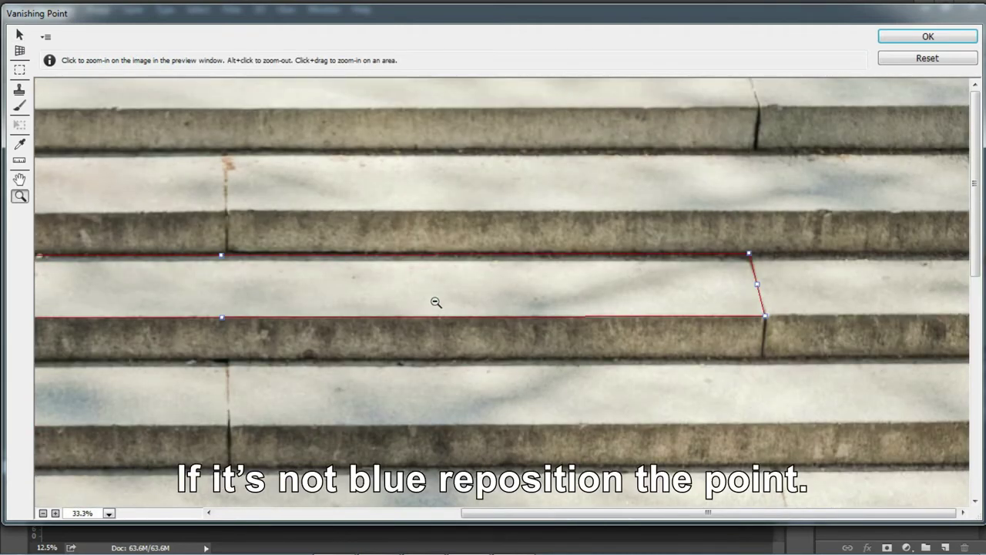
alt+click(230, 264)
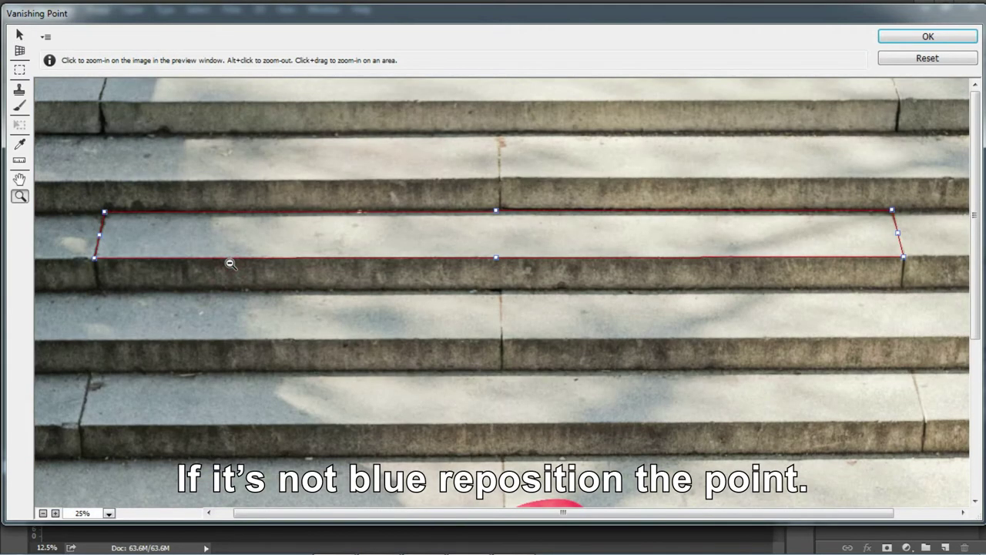
key(v)
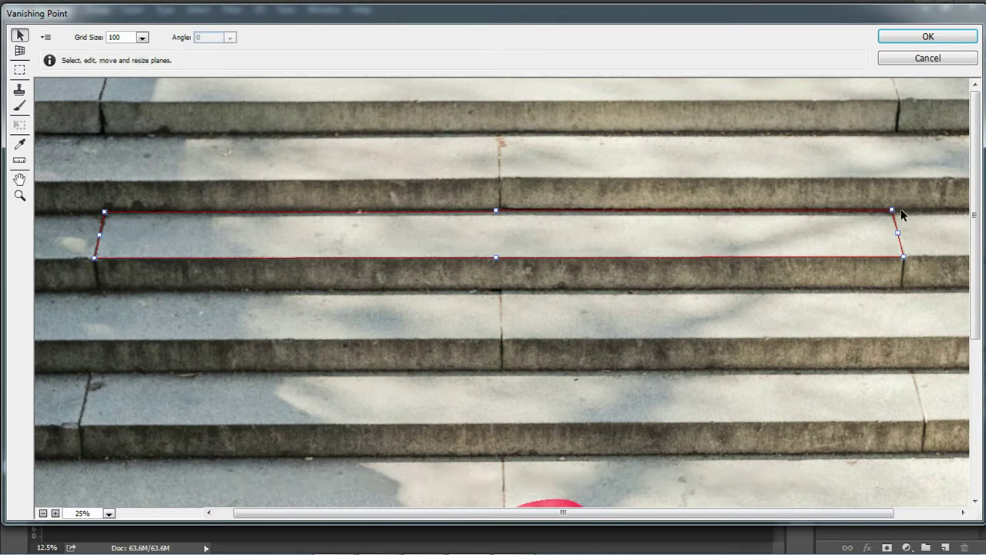
key(z)
click(898, 214)
key(v)
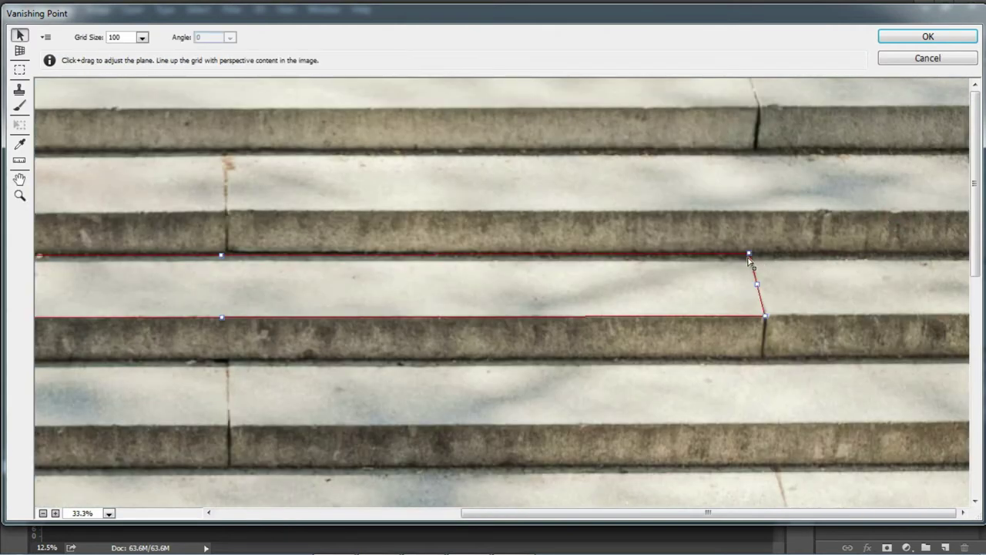
Drag the plane's corner handles until the grid turns blue and spans the step
drag(750, 255, 751, 256)
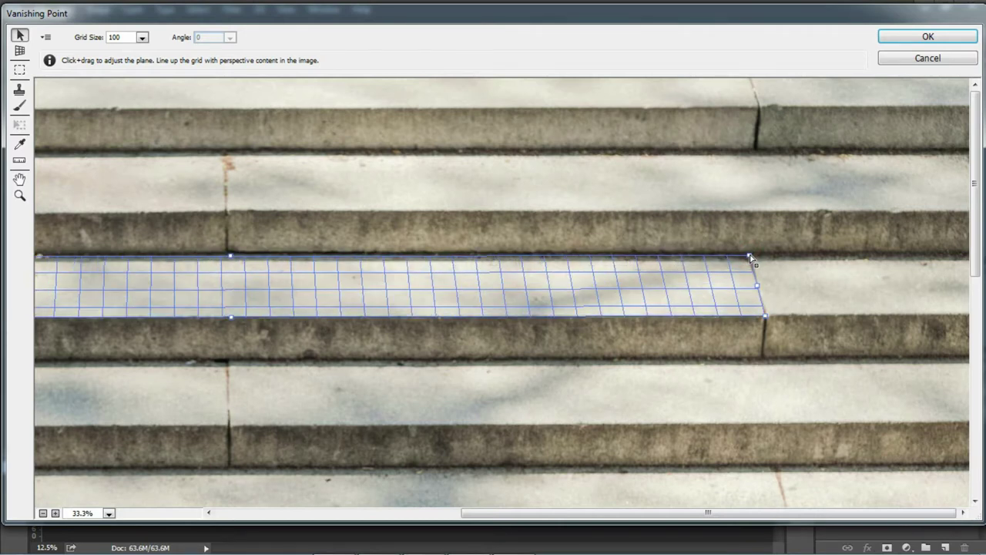
drag(750, 256, 750, 255)
key(h)
mouse_move(194, 319)
mouse_down()
mouse_move(462, 253)
mouse_move(719, 255)
mouse_move(548, 262)
mouse_move(545, 249)
mouse_up()
key(v)
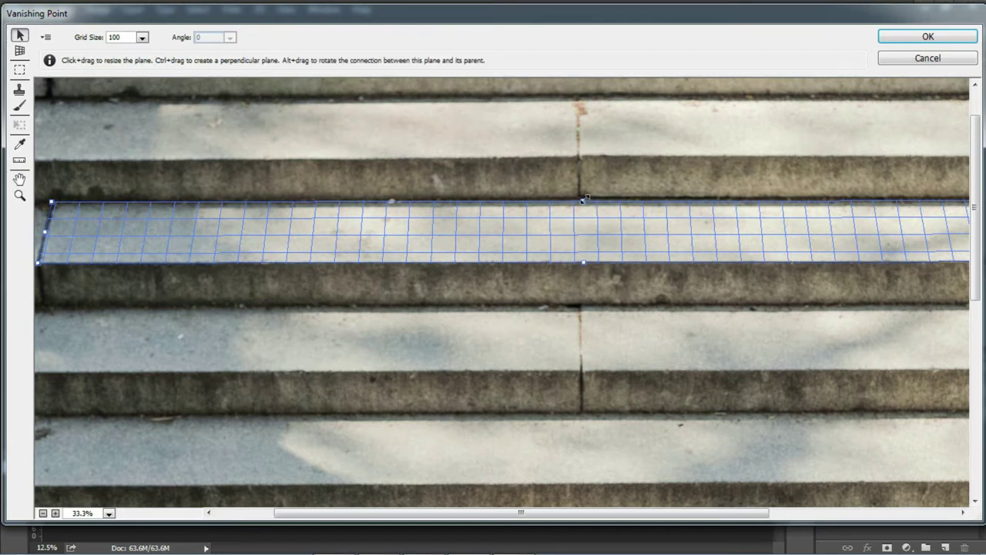
key(ctrl)
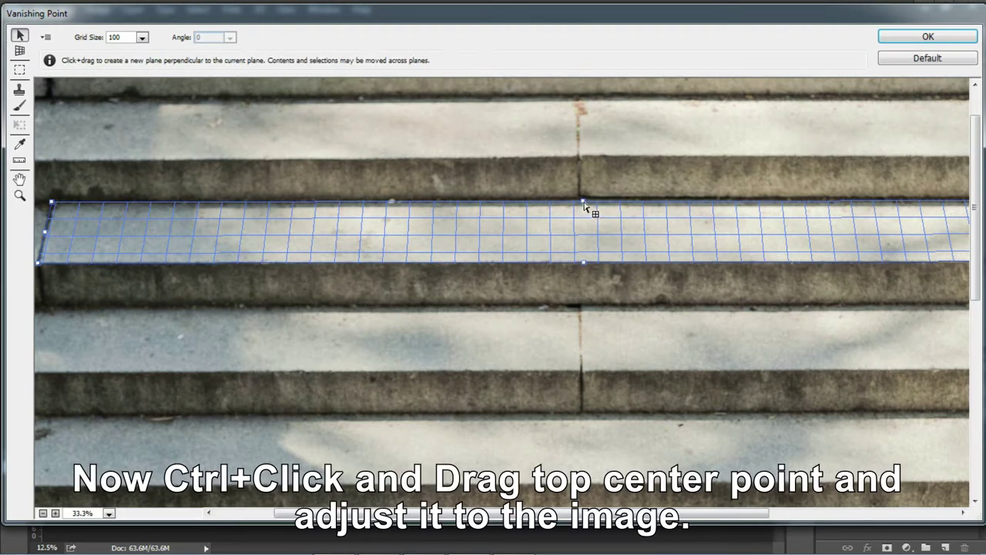
Add perpendicular planes up onto the riser and tread above, and down over the riser below
drag(584, 203, 583, 159)
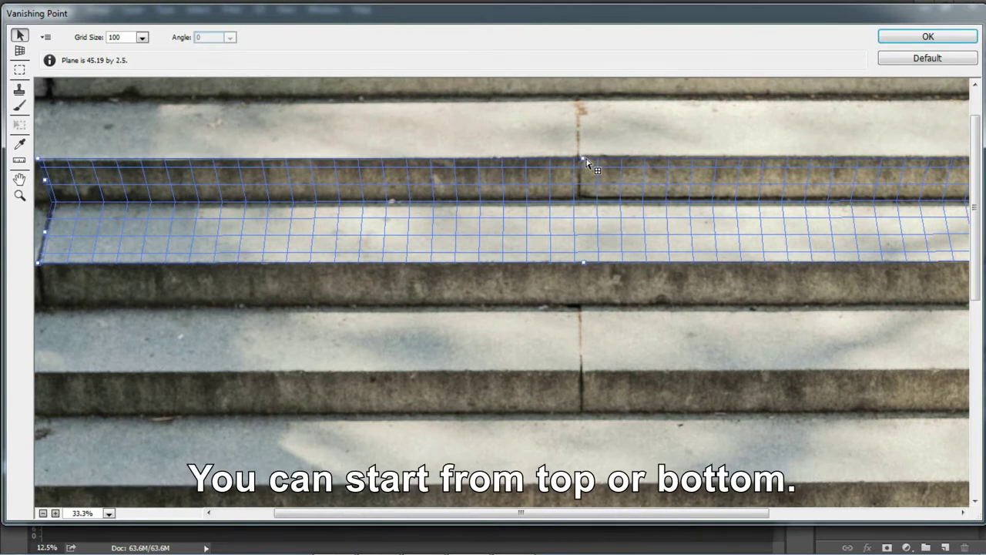
drag(583, 161, 597, 101)
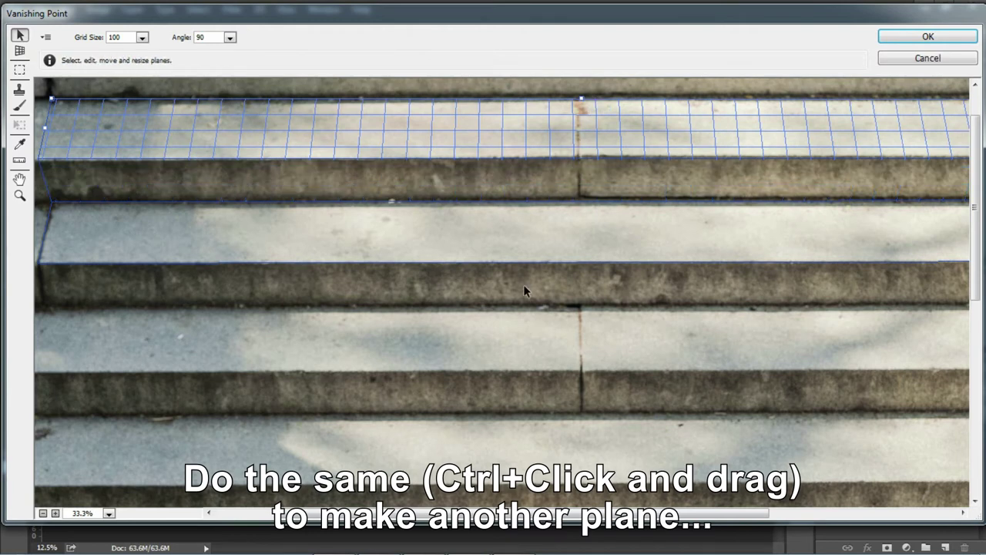
click(561, 248)
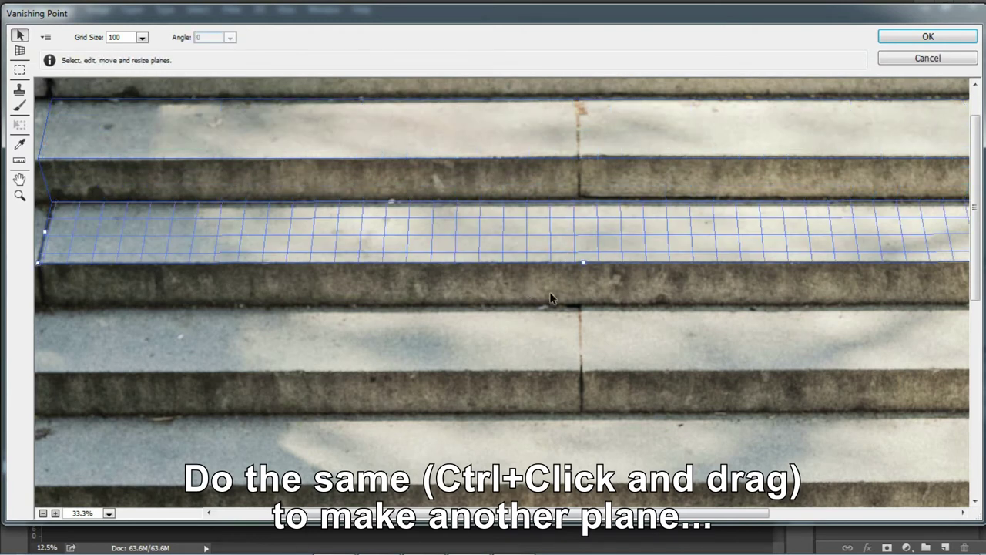
key(ctrl)
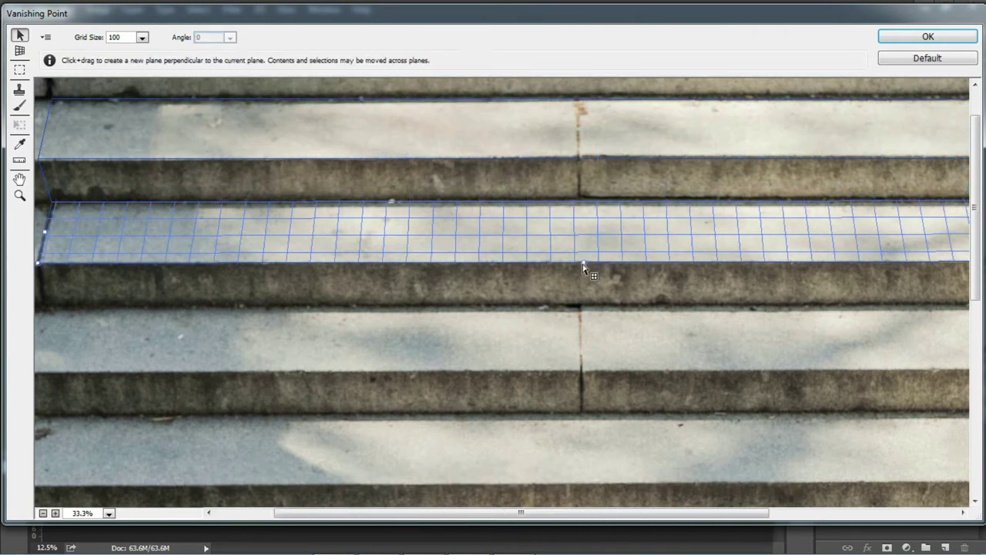
drag(583, 265, 583, 304)
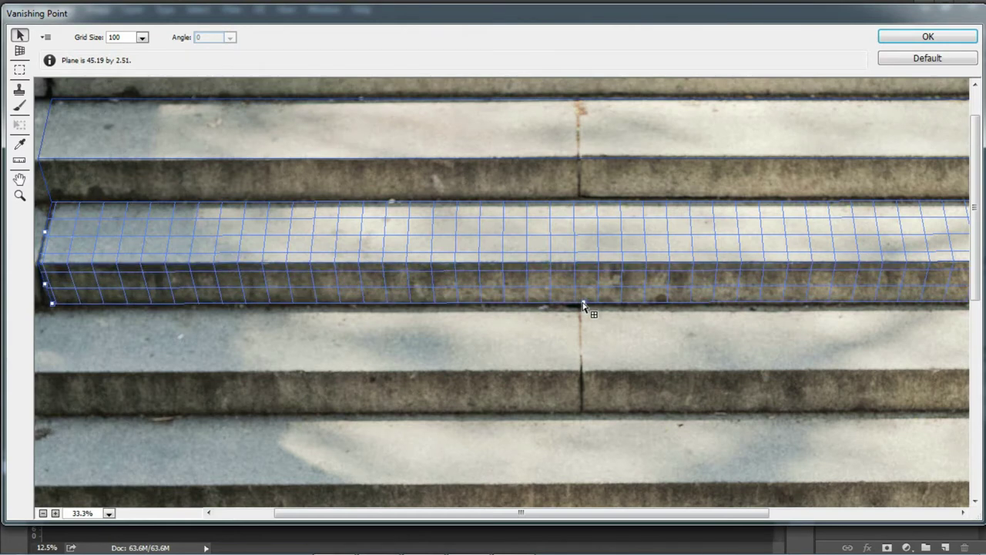
drag(583, 304, 574, 383)
Add a plane over the next riser down and align its bottom edge with the step
key(ctrl)
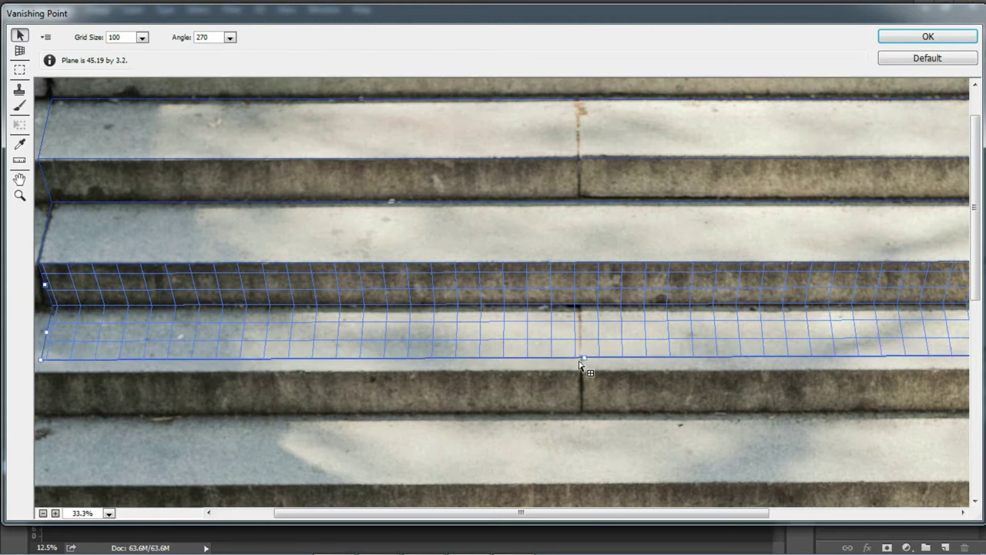
key(ctrl)
drag(586, 373, 575, 478)
key(ctrl)
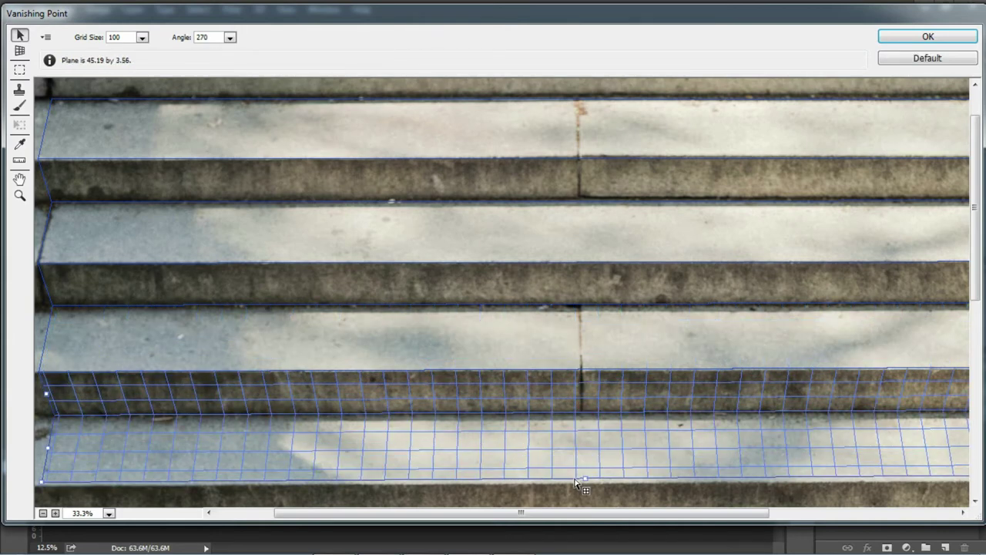
drag(574, 480, 575, 483)
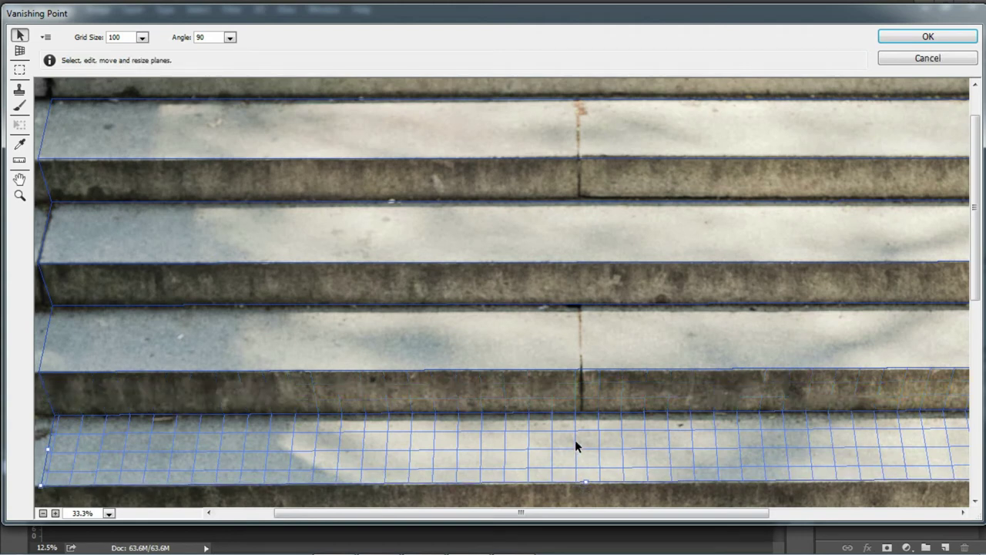
Scroll down and add a riser plane plus the tread plane below it, by the red hat
drag(977, 297, 972, 443)
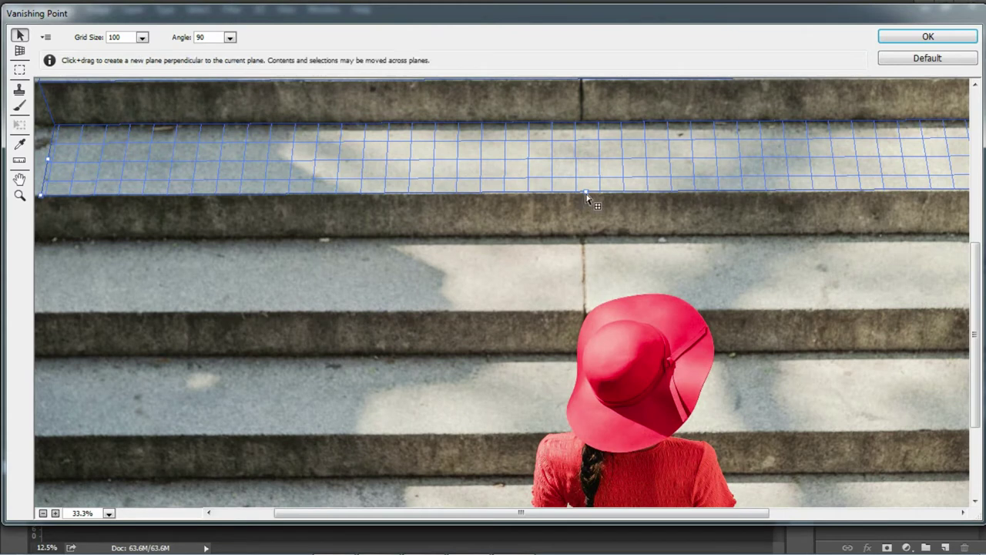
drag(587, 196, 588, 352)
key(ctrl)
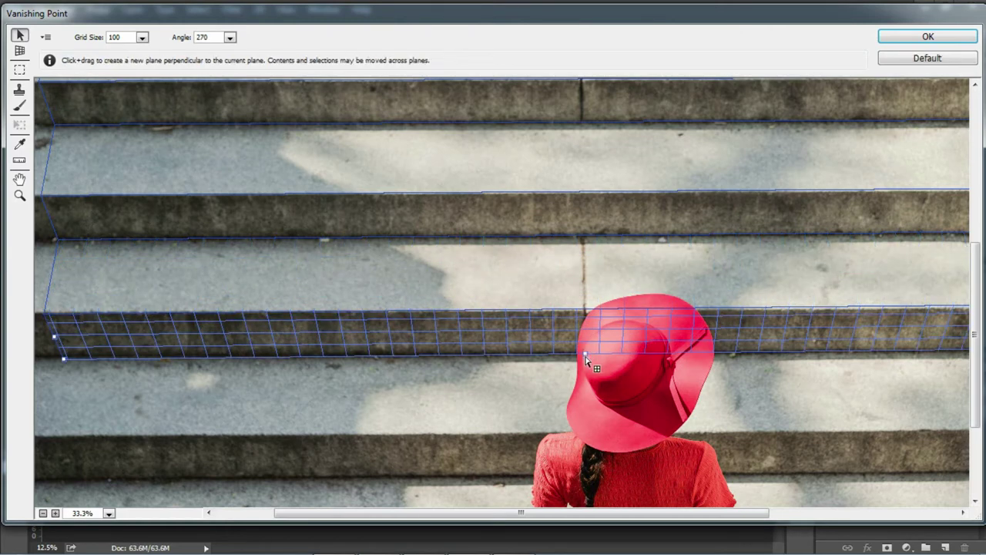
drag(586, 356, 576, 431)
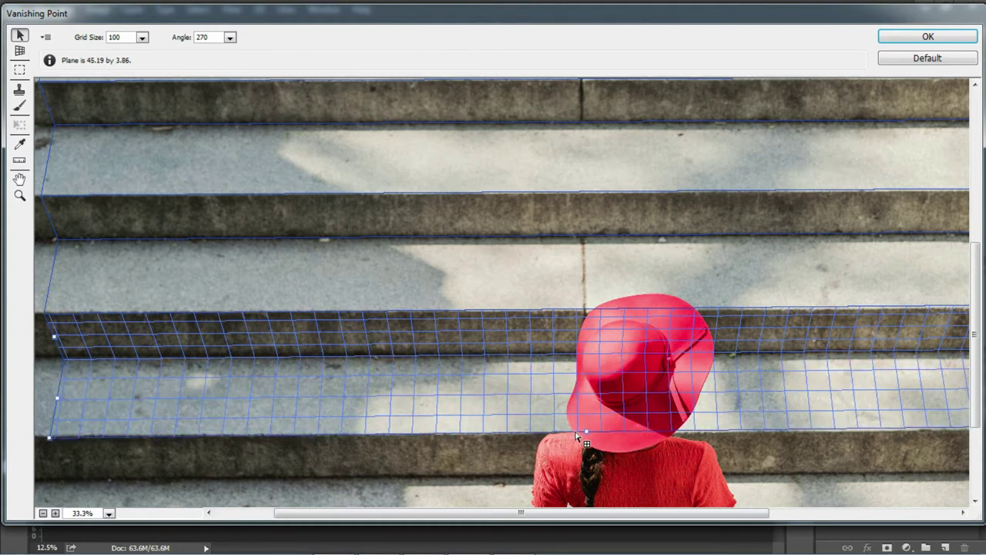
Add the last riser plane and the bottom step's tread plane
scroll(566, 450, down, 4)
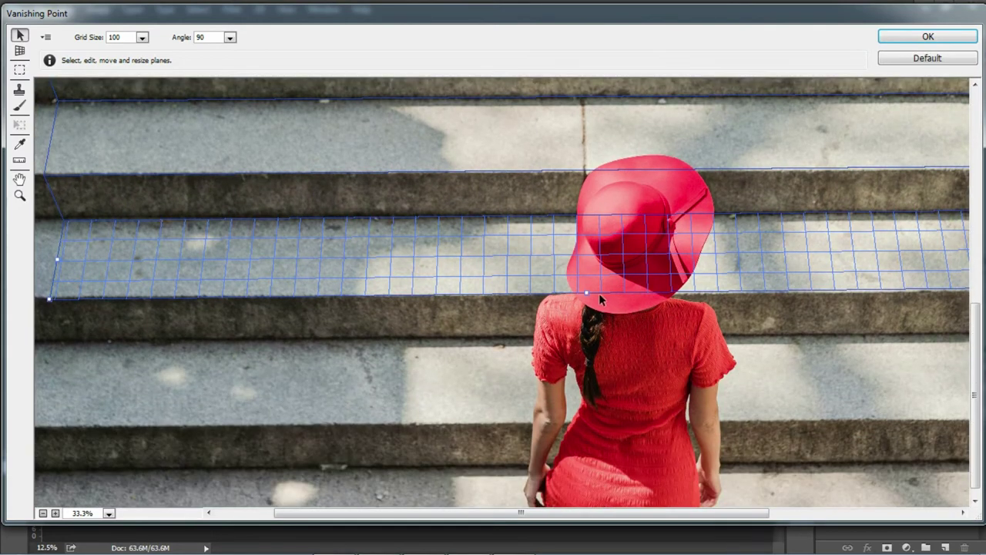
drag(587, 299, 591, 339)
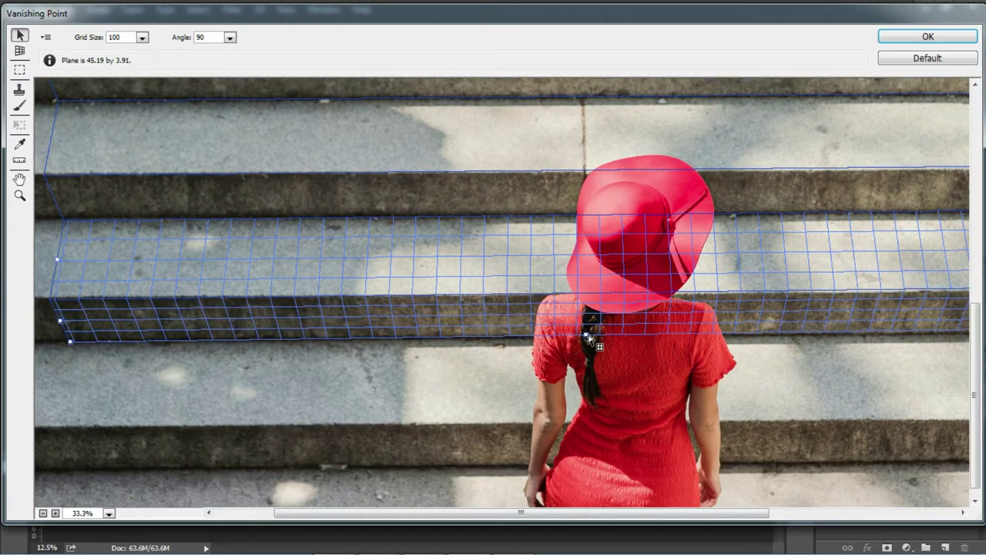
drag(589, 337, 594, 467)
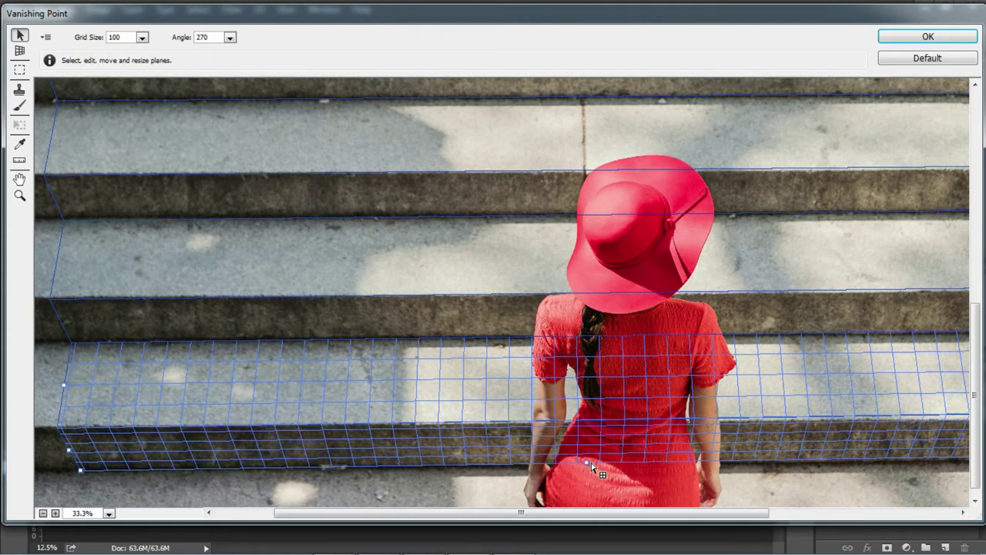
scroll(590, 467, down, 1)
key(ctrl)
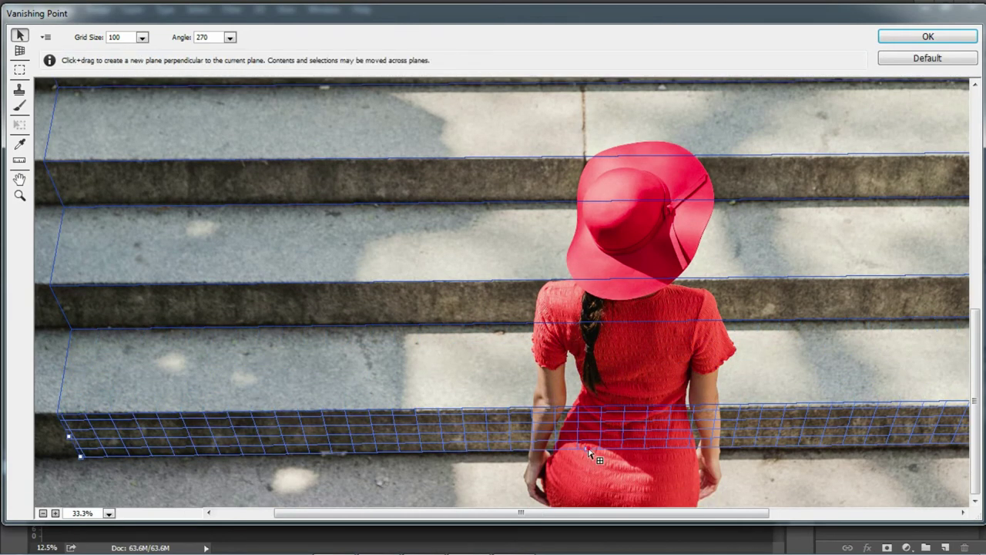
drag(591, 455, 572, 529)
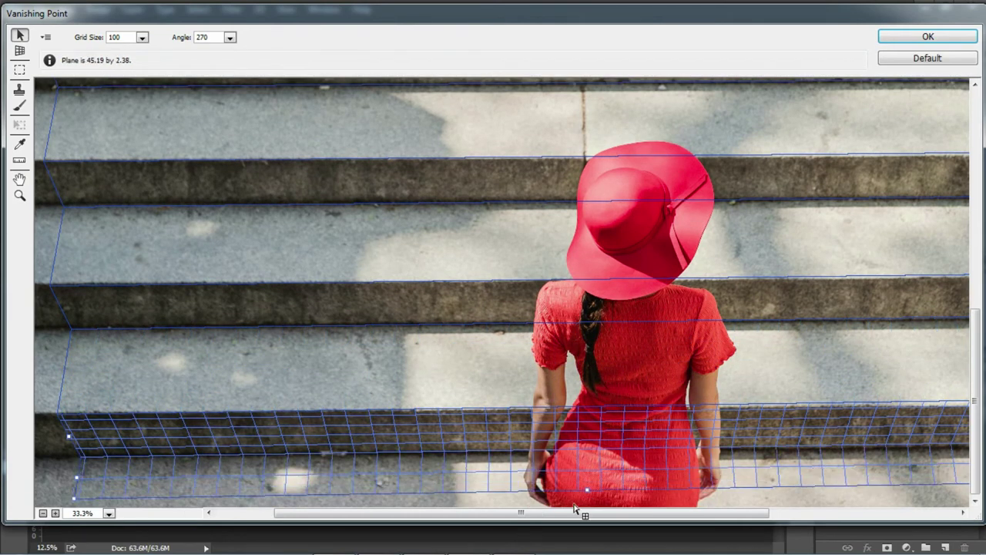
Zoom out over the whole staircase and apply the perspective grid with OK
alt+click(492, 360)
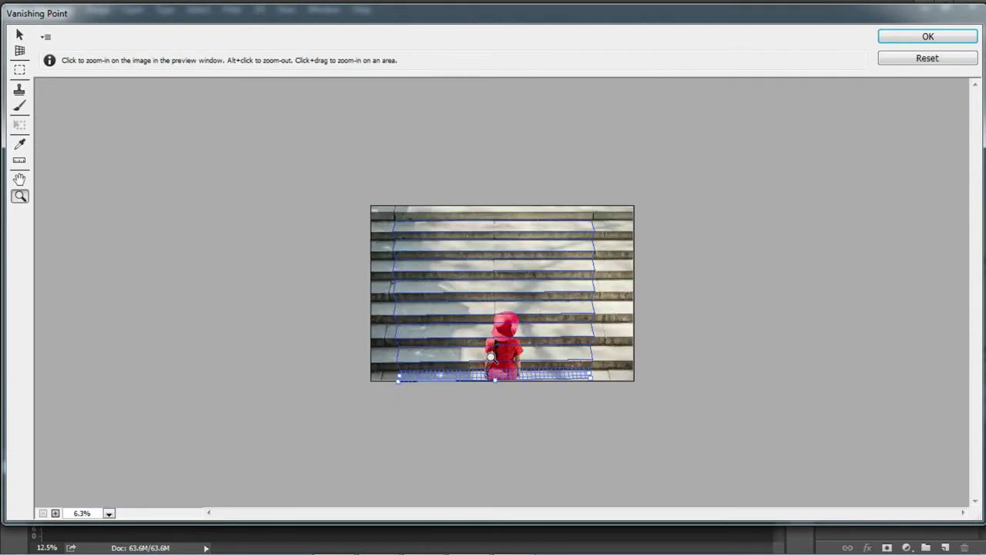
ctrl+click(474, 282)
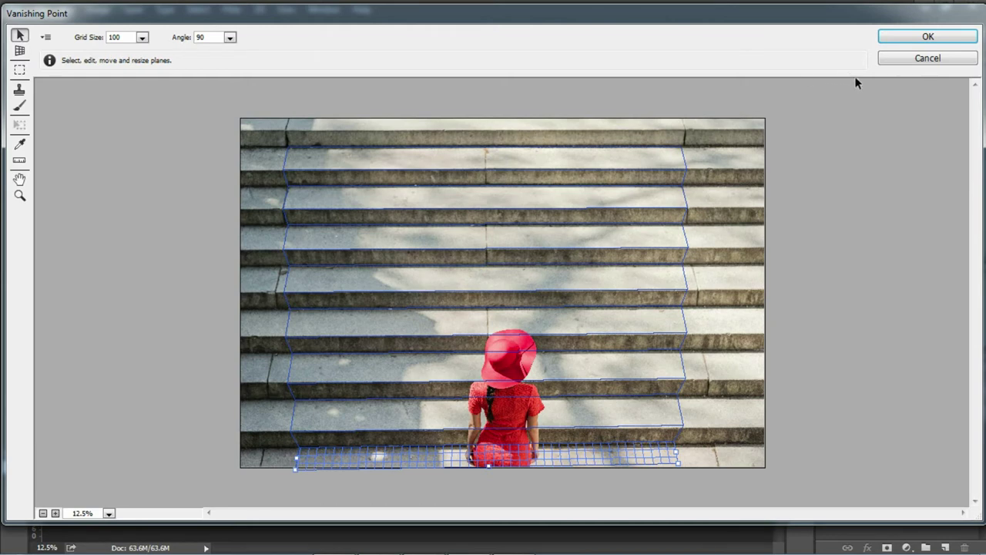
click(922, 36)
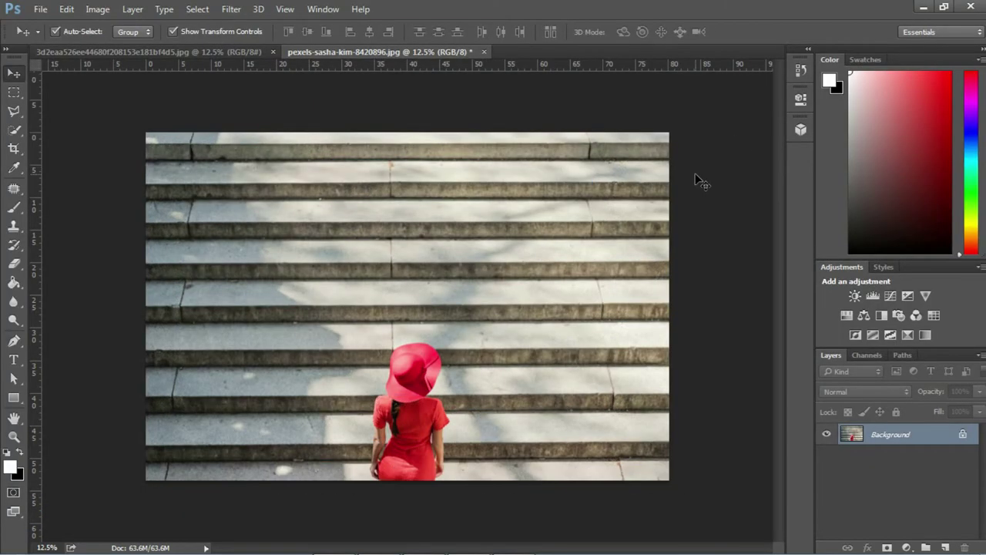
Select the entire heart-and-couple artwork in its document
click(162, 51)
key(ctrl+d)
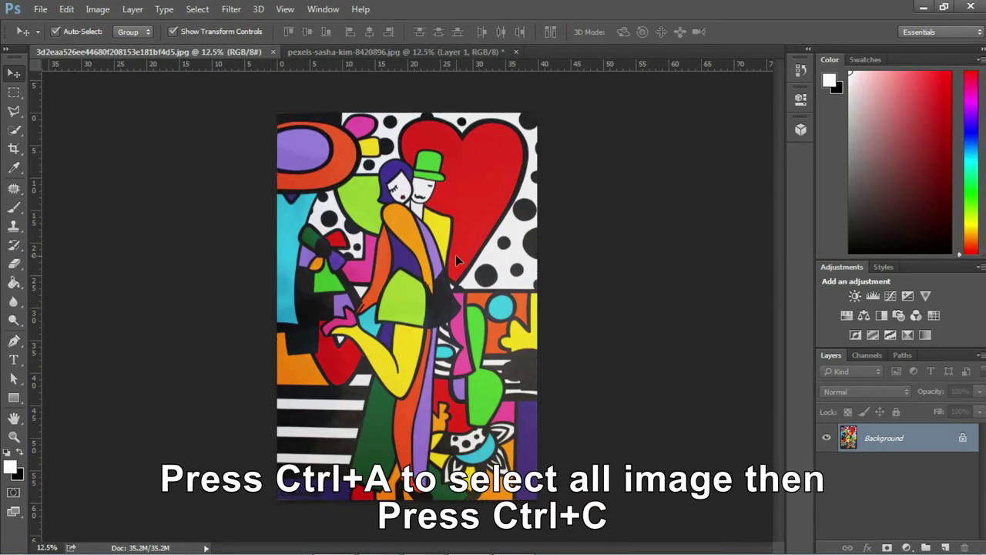
key(ctrl+a)
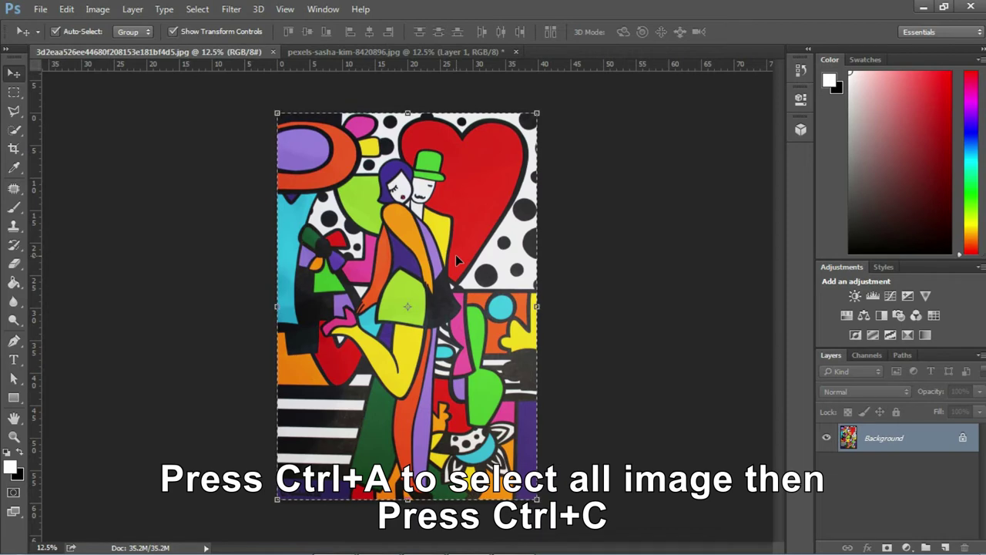
Return to the stairs photo and reopen Filter > Vanishing Point
click(340, 52)
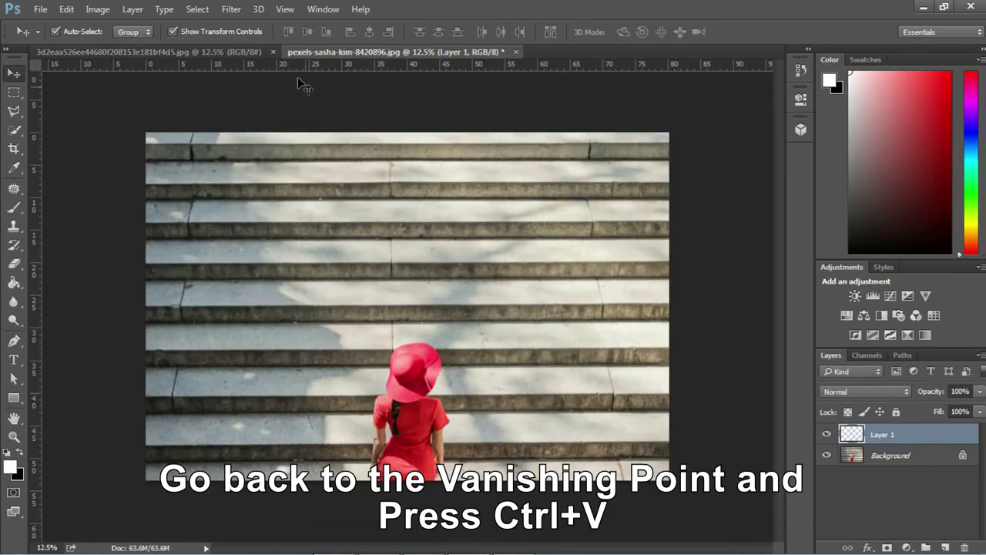
click(231, 9)
click(262, 135)
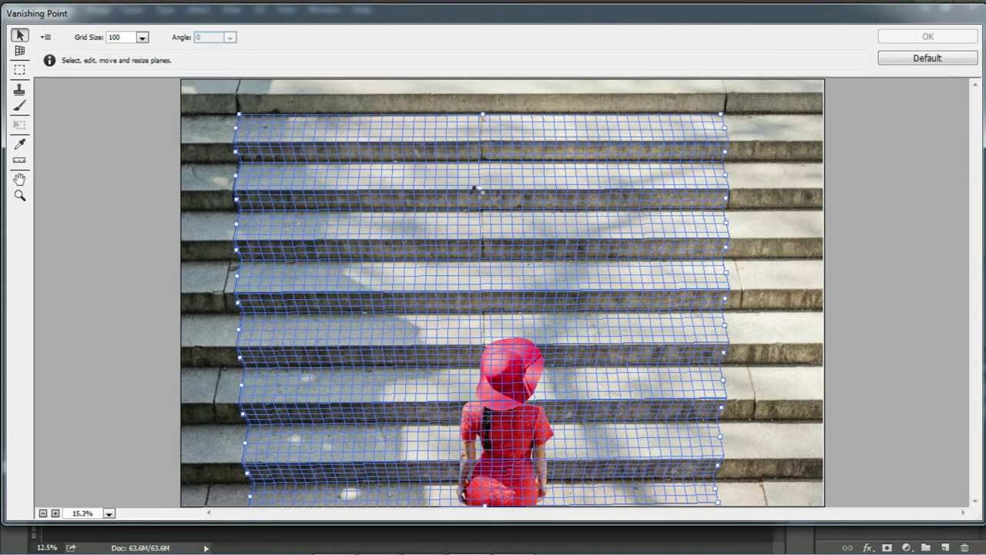
Paste the artwork, drag it onto the stair grid, nudge it into place, and apply
key(ctrl+v)
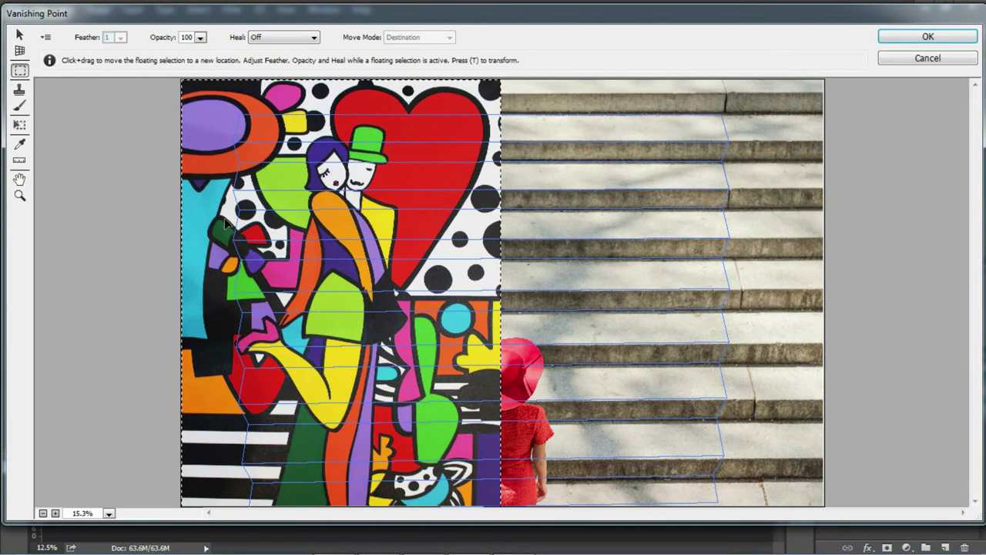
mouse_move(254, 251)
mouse_down()
mouse_move(329, 310)
mouse_move(327, 259)
mouse_up()
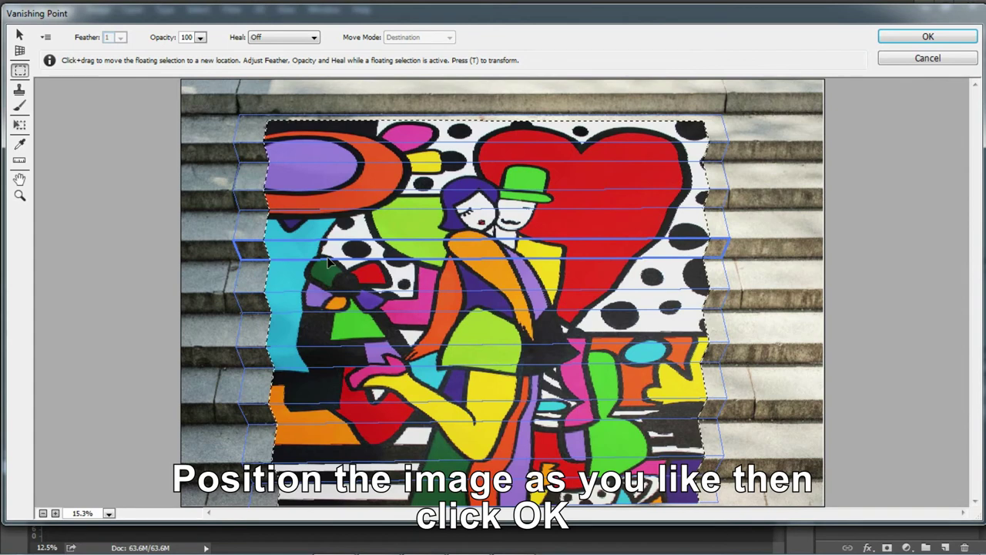
drag(329, 259, 325, 263)
click(925, 38)
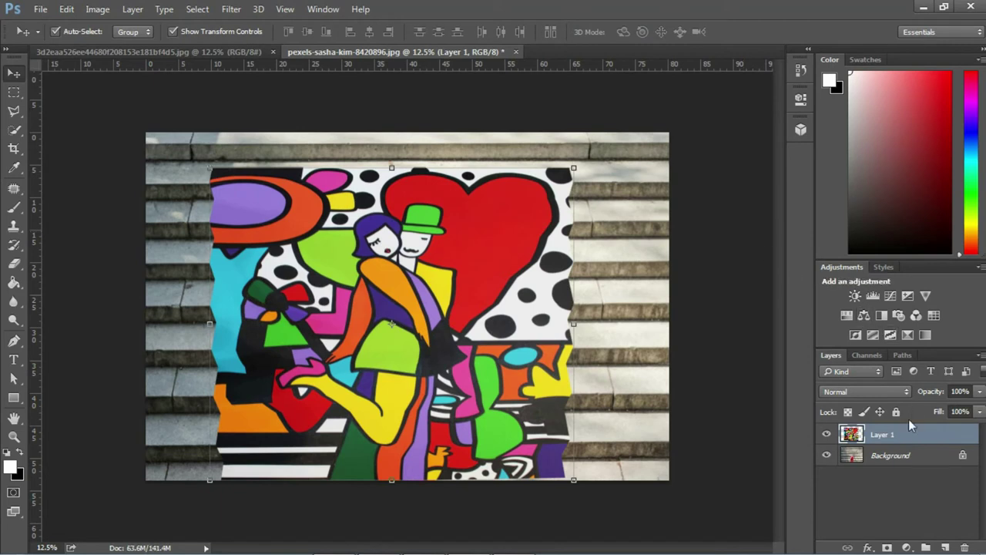
Set Layer 1 to Multiply blending at 25% opacity
click(850, 394)
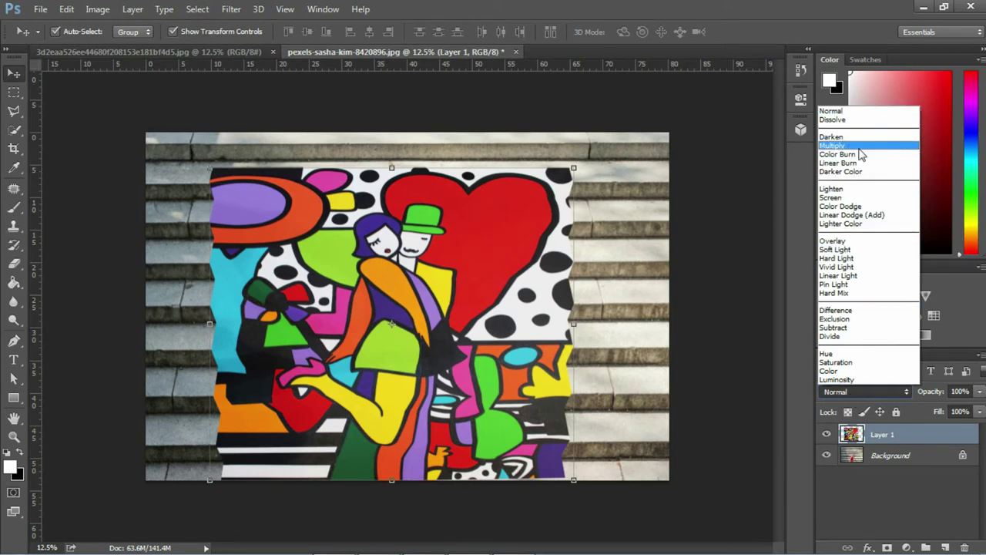
click(836, 146)
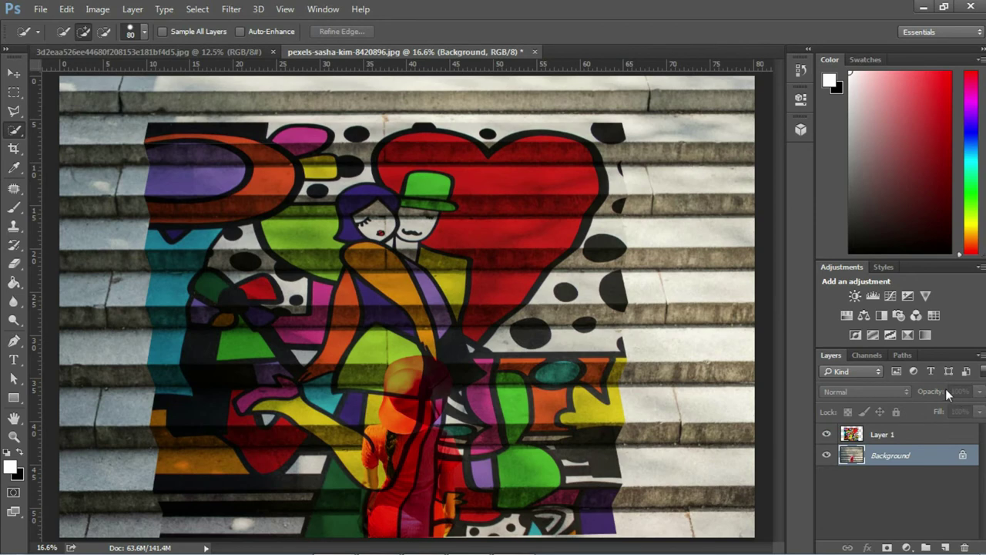
click(925, 436)
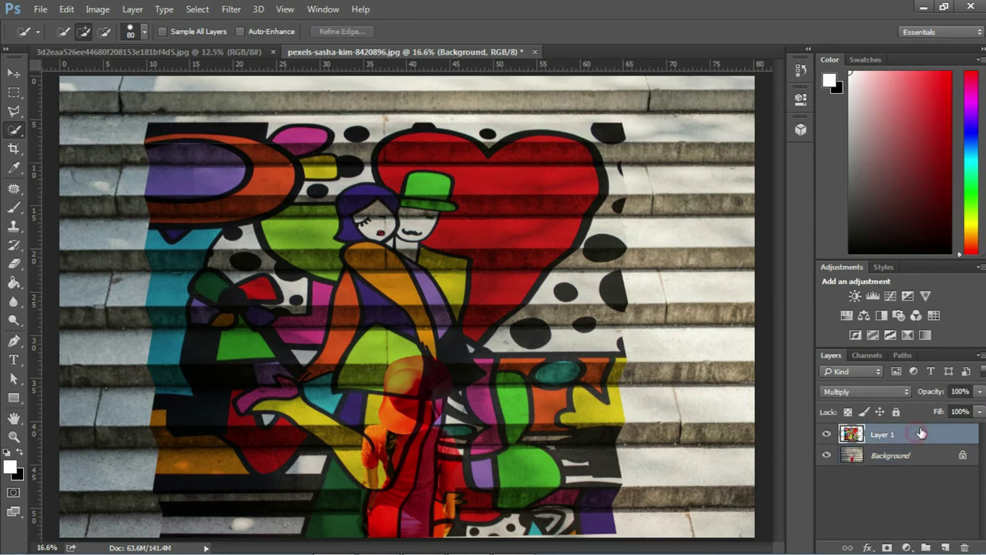
click(979, 392)
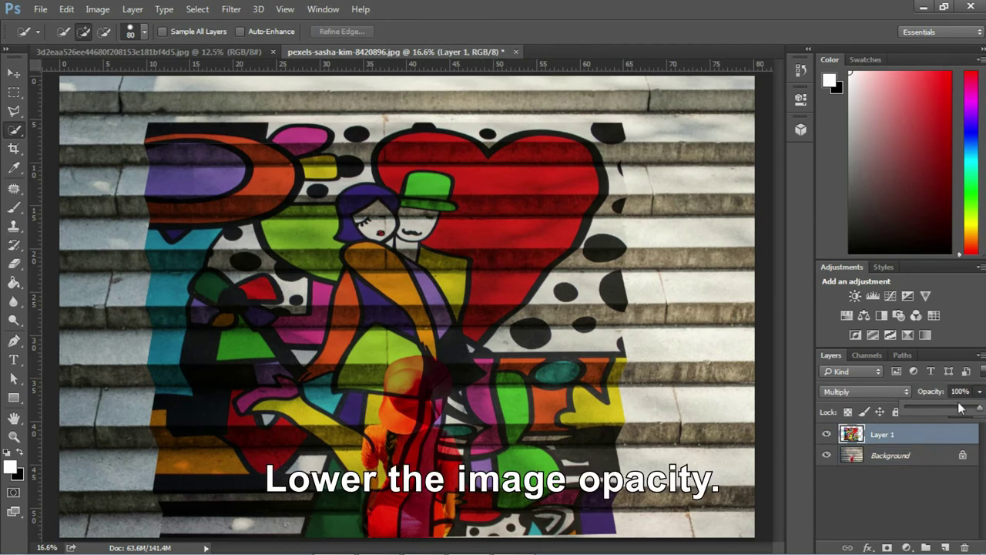
drag(955, 411, 925, 409)
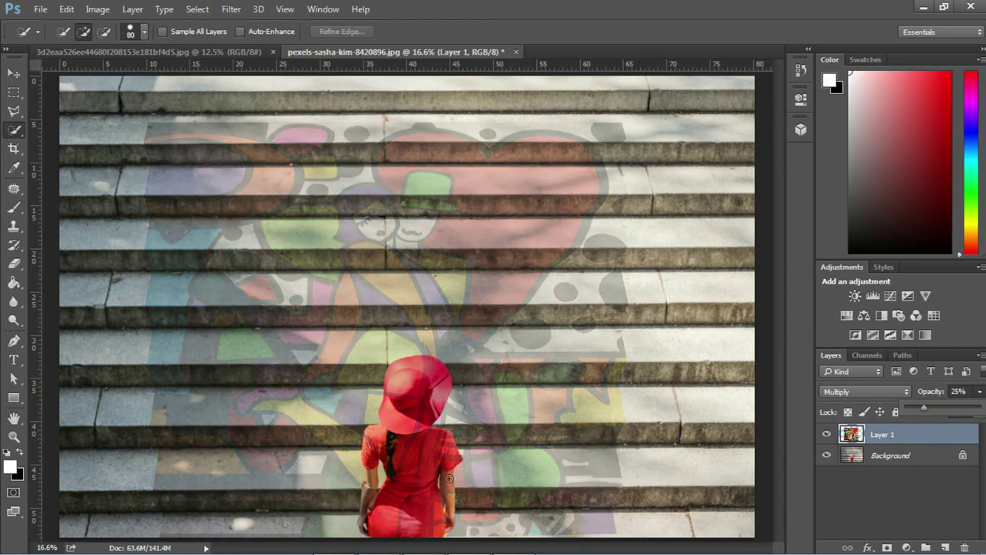
click(413, 407)
Zoom in and erase the artwork over the hat with a larger Eraser at 100% flow
click(408, 389)
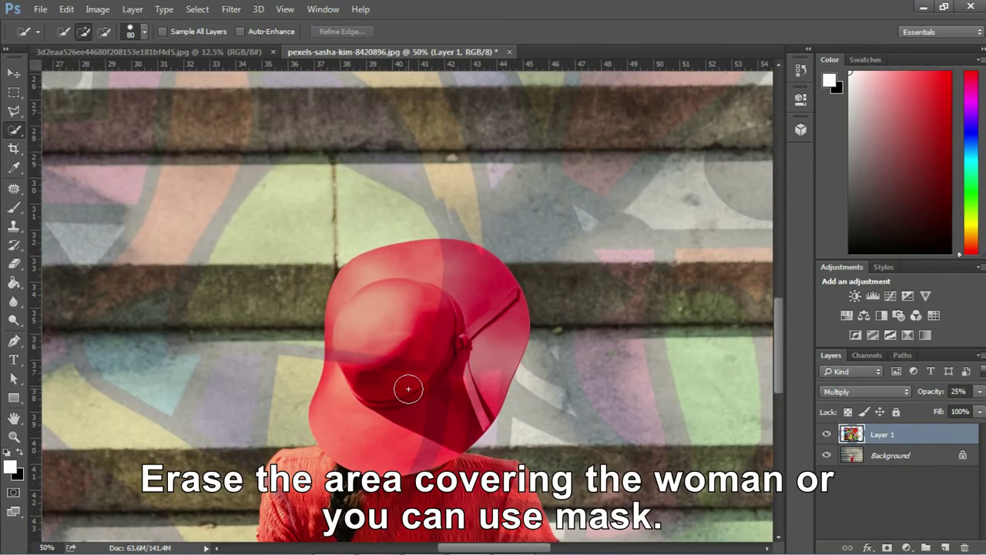
key(e)
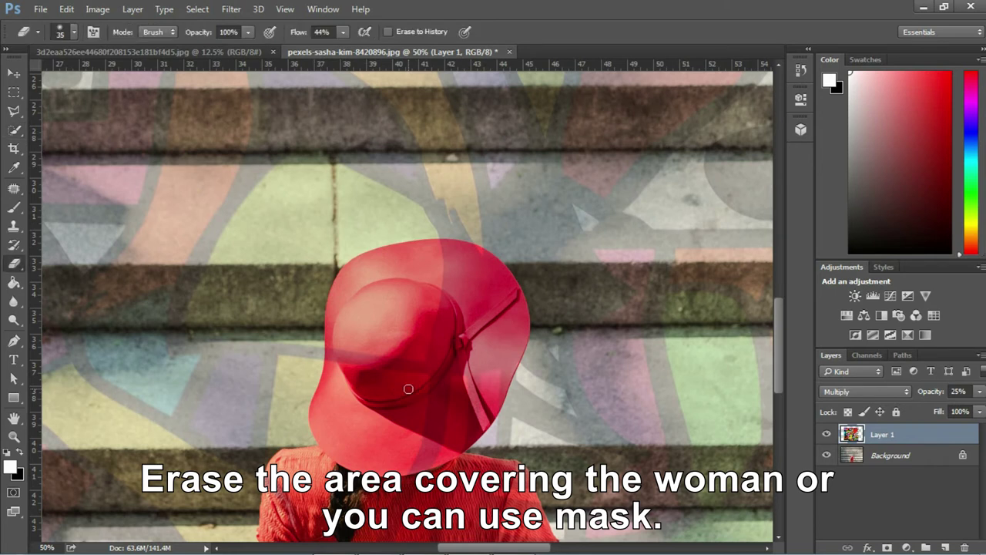
key(bracketright)
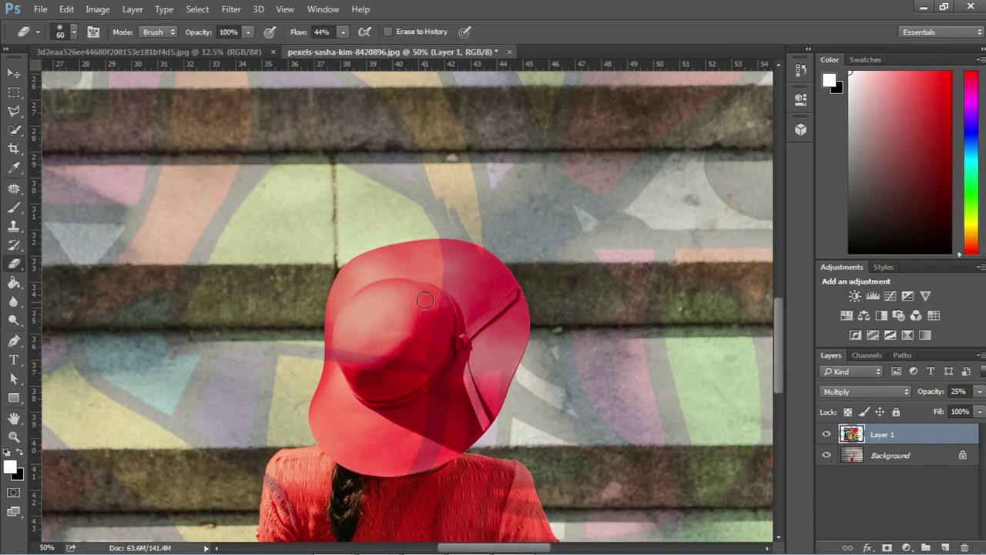
key(bracketright)
key(shift+0)
drag(378, 378, 417, 375)
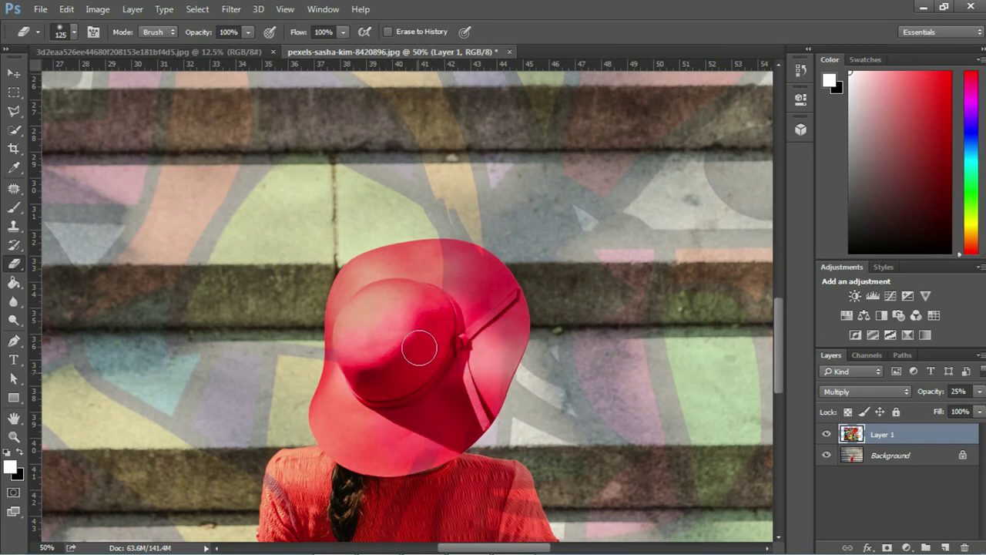
right_click(417, 375)
key(Return)
drag(377, 277, 493, 316)
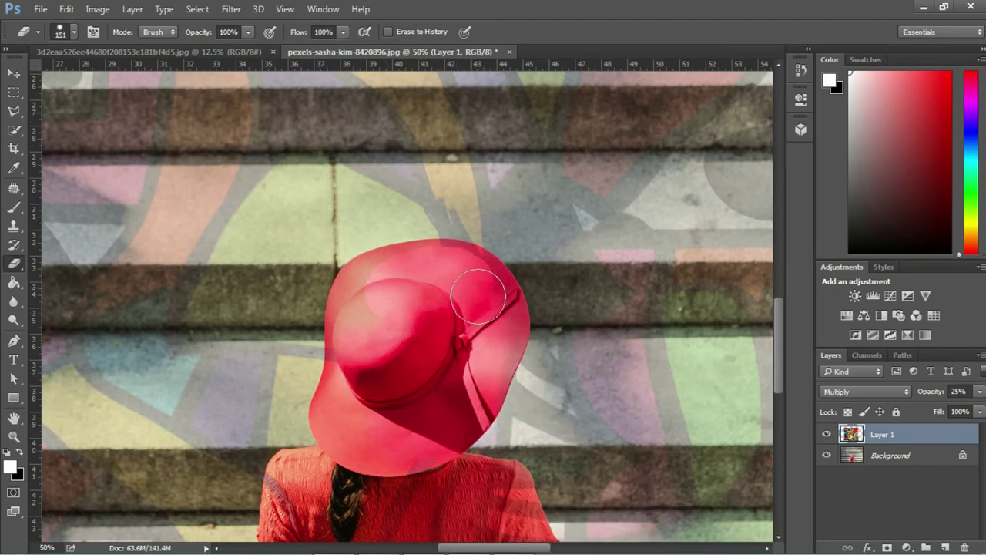
Erase the artwork over the dress, shoulders, left arm and hand, shrinking the brush to 60 then 40
mouse_move(449, 484)
mouse_down()
mouse_move(414, 326)
mouse_move(497, 356)
mouse_up()
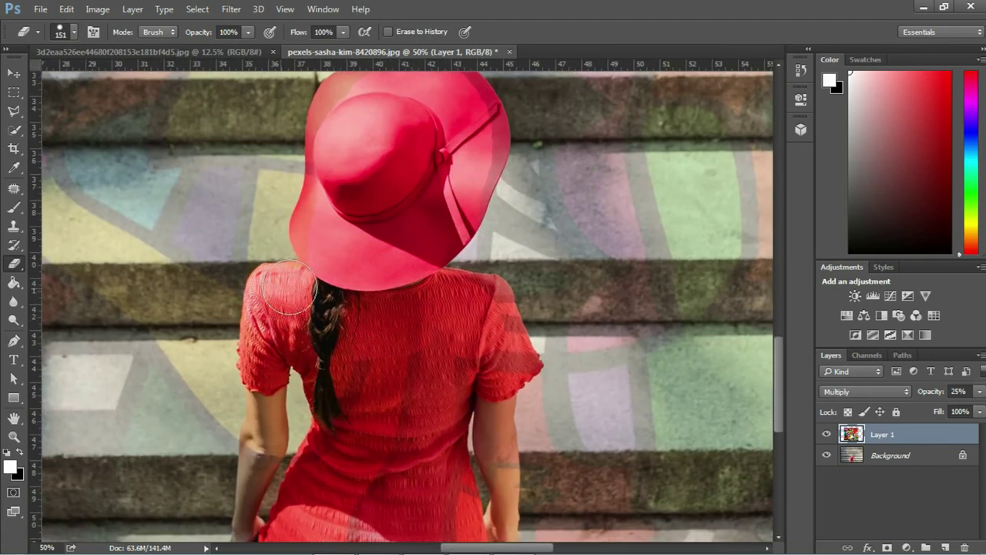
scroll(392, 378, down, 5)
mouse_move(425, 489)
mouse_down()
mouse_move(447, 392)
mouse_move(354, 345)
mouse_up()
key(bracketleft)
key(bracketleft)
key(bracketleft)
key(bracketleft)
scroll(254, 351, up, 5)
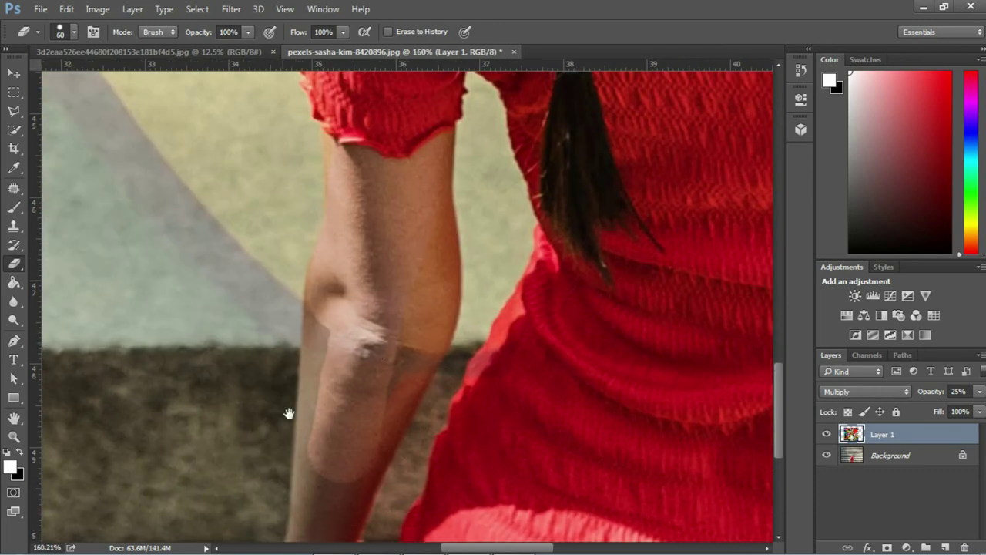
drag(419, 259, 352, 326)
scroll(363, 316, down, 5)
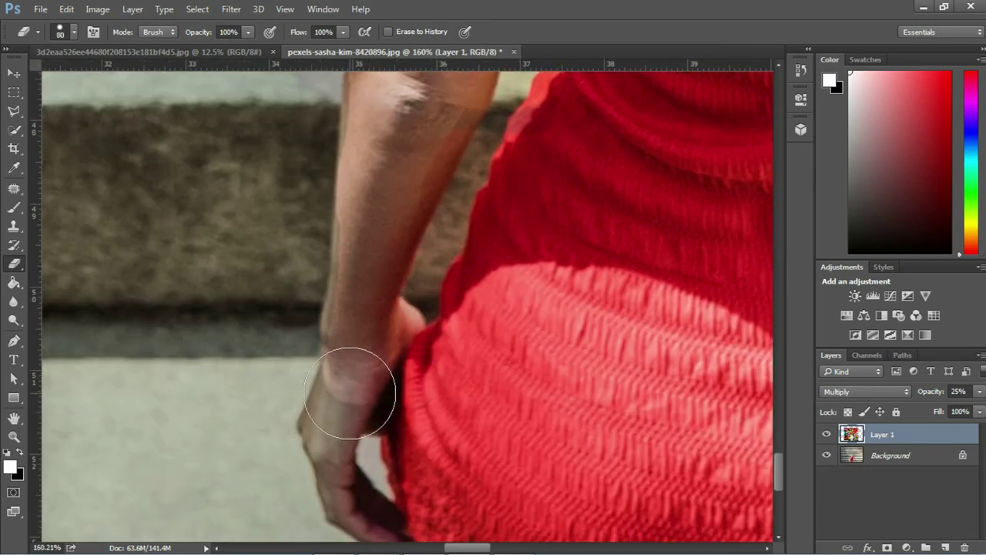
key(bracketleft)
key(bracketleft)
mouse_move(339, 389)
mouse_down()
mouse_move(333, 462)
mouse_move(382, 531)
mouse_up()
Erase the artwork off the right hand, wrist, forearm and elbow with a size-40 eraser
key(b)
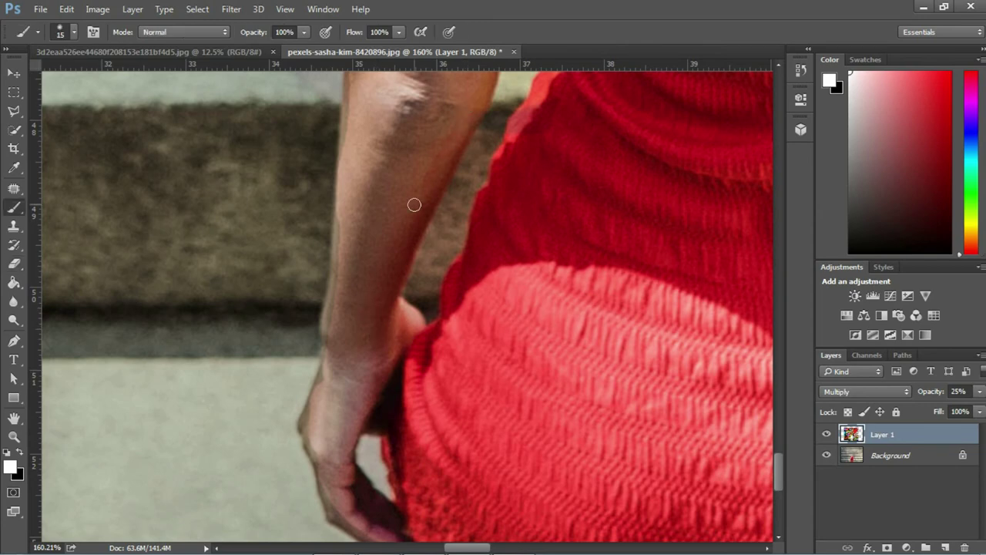
key(e)
scroll(462, 263, right, 4)
scroll(485, 357, right, 4)
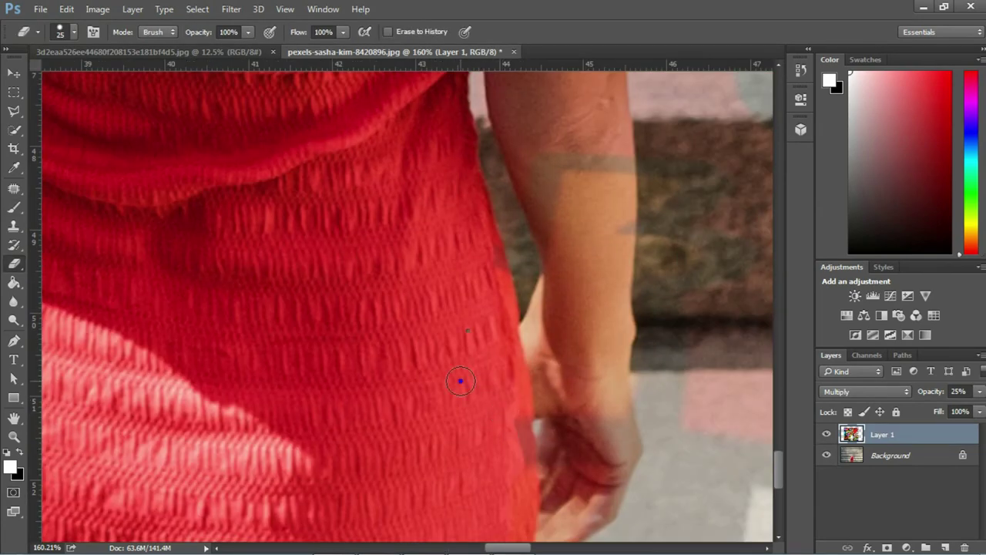
mouse_move(520, 416)
mouse_down()
mouse_move(601, 431)
mouse_move(627, 454)
mouse_move(606, 423)
mouse_move(621, 419)
mouse_move(568, 396)
mouse_up()
scroll(582, 397, up, 2)
key(bracketright)
key(bracketright)
key(bracketright)
scroll(582, 344, up, 3)
mouse_move(608, 432)
mouse_down()
mouse_move(577, 203)
mouse_move(568, 177)
mouse_move(517, 165)
mouse_move(550, 436)
mouse_up()
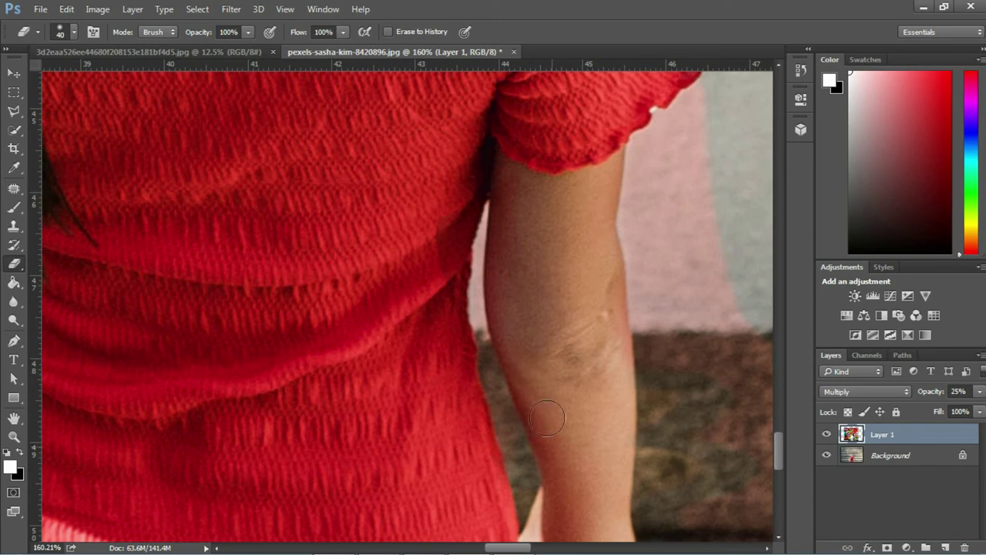
Pan over the hat crown, brim, shoulder, sleeve and forearm to check for leftover artwork
scroll(549, 432, up, 5)
drag(532, 276, 570, 447)
drag(368, 273, 330, 460)
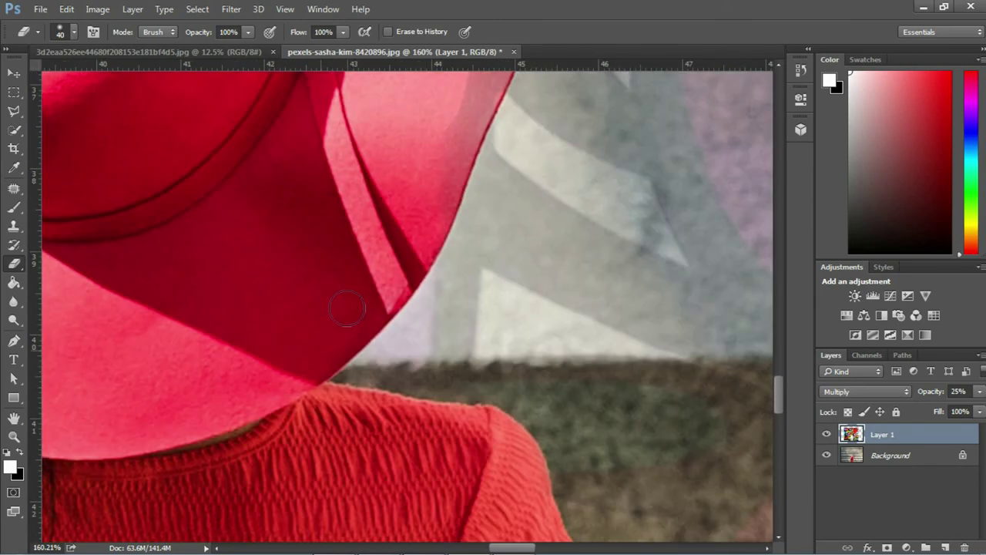
scroll(398, 331, up, 5)
drag(399, 331, 377, 447)
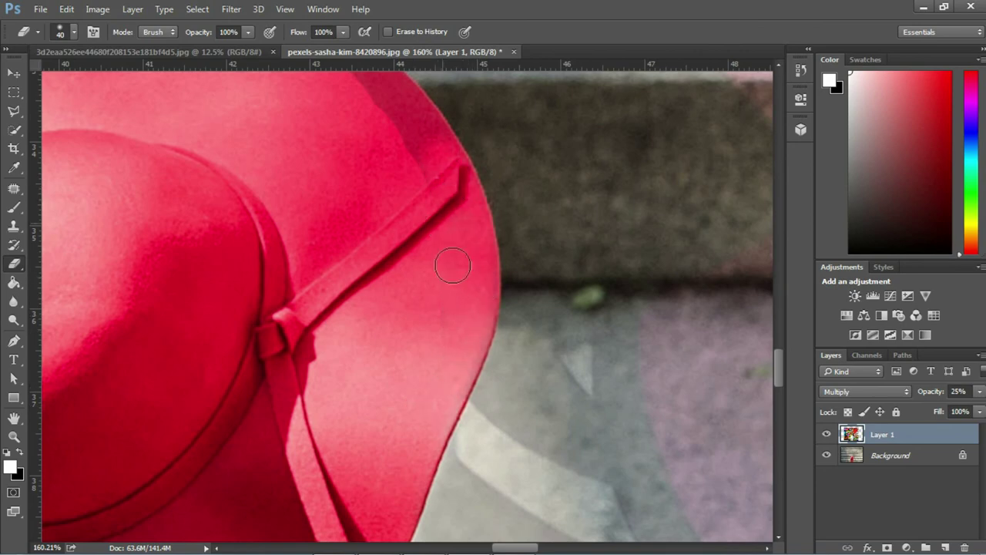
drag(445, 223, 510, 408)
drag(342, 208, 395, 253)
drag(450, 199, 475, 215)
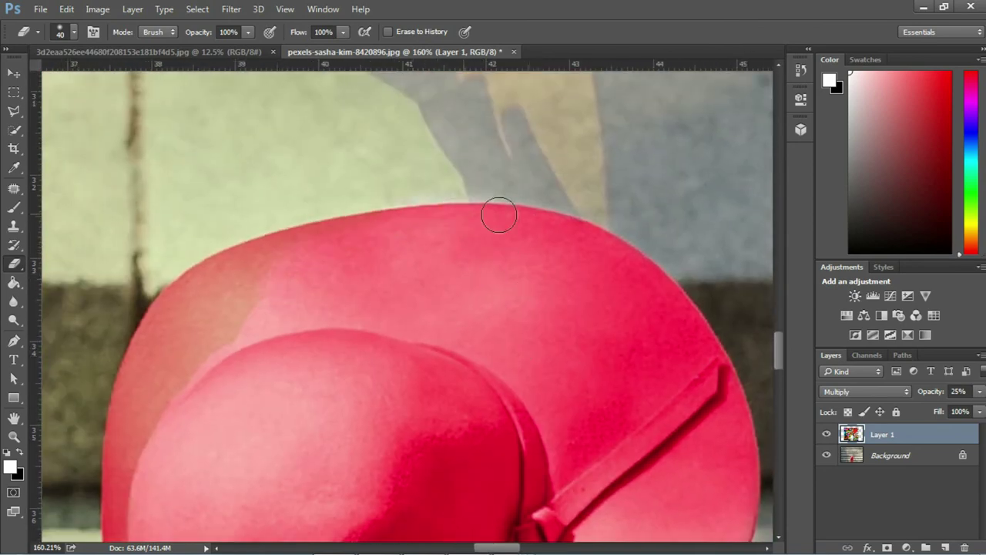
drag(127, 407, 236, 273)
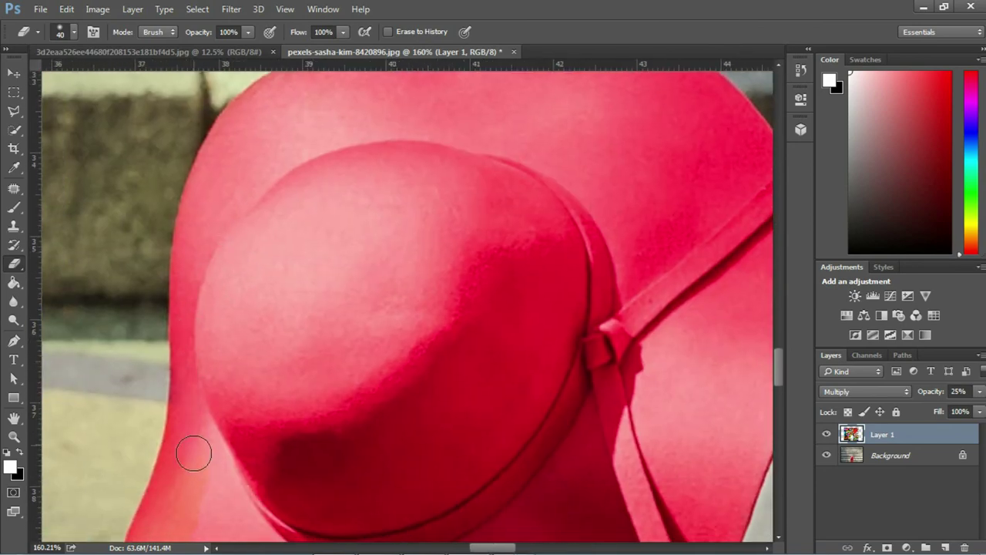
drag(194, 446, 298, 209)
drag(227, 458, 166, 333)
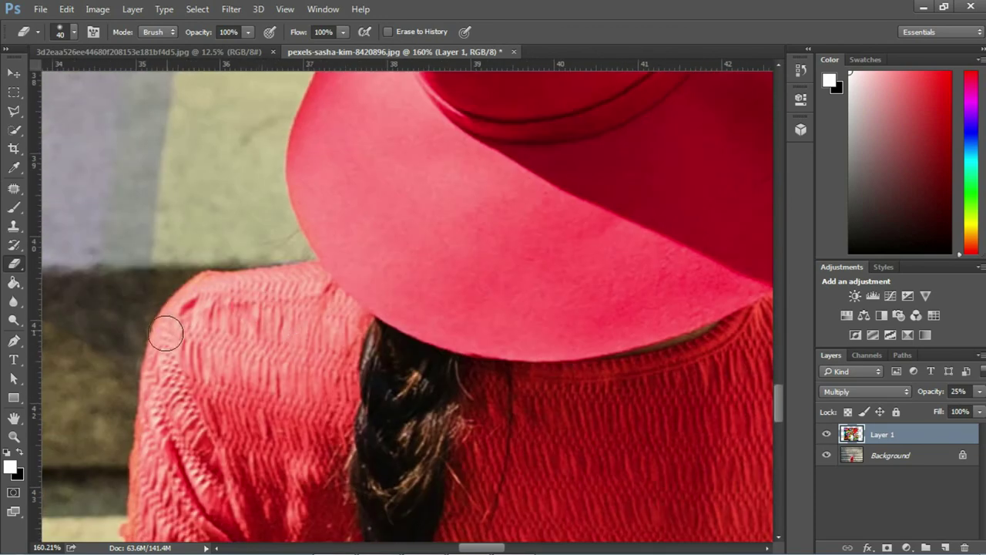
drag(173, 431, 254, 295)
drag(284, 506, 270, 387)
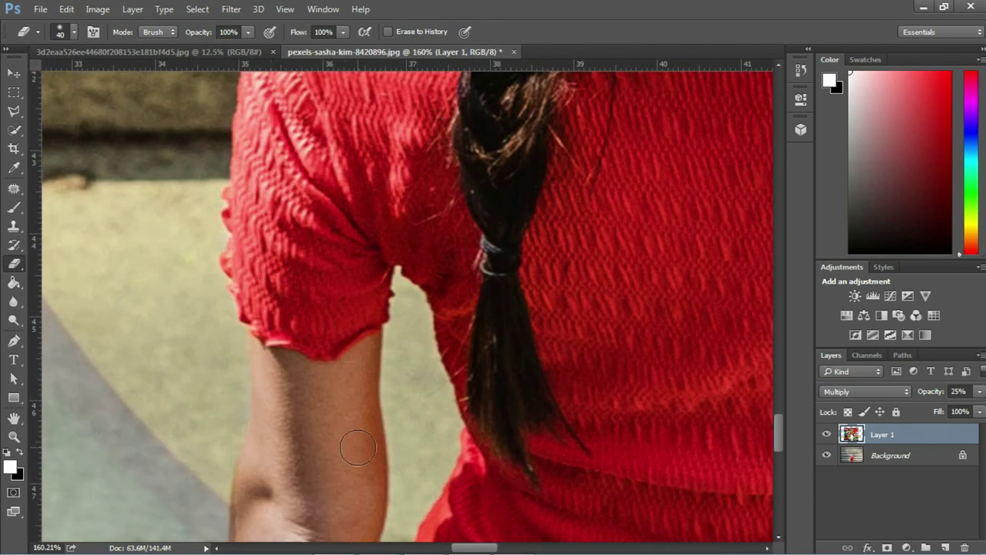
drag(357, 448, 326, 260)
drag(346, 452, 356, 240)
Erase the red tint off the lower hand with a size-25 eraser, then fit the whole image on screen
key(bracketleft)
key(bracketleft)
key(bracketleft)
drag(318, 424, 334, 253)
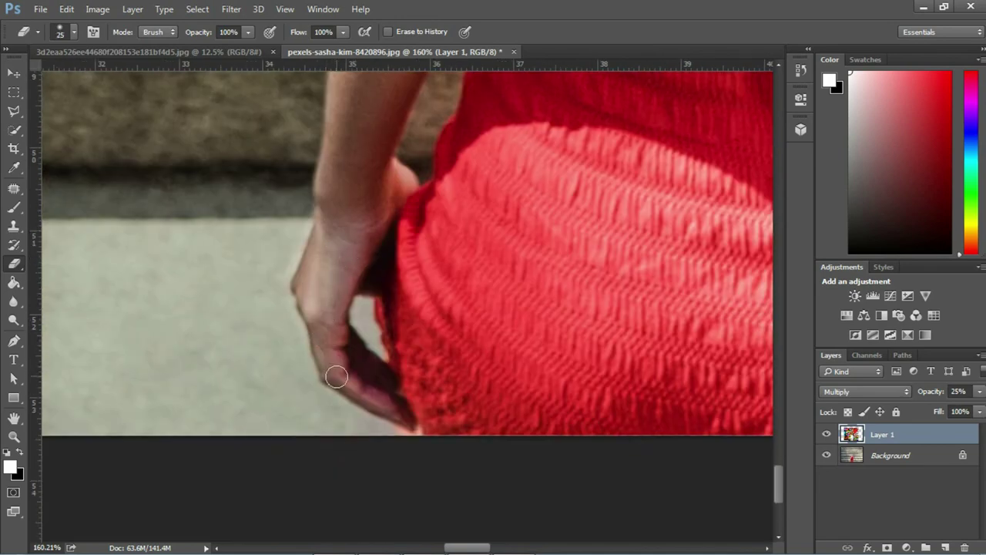
mouse_move(337, 377)
mouse_down()
mouse_move(326, 352)
mouse_move(385, 403)
mouse_up()
scroll(487, 299, down, 1)
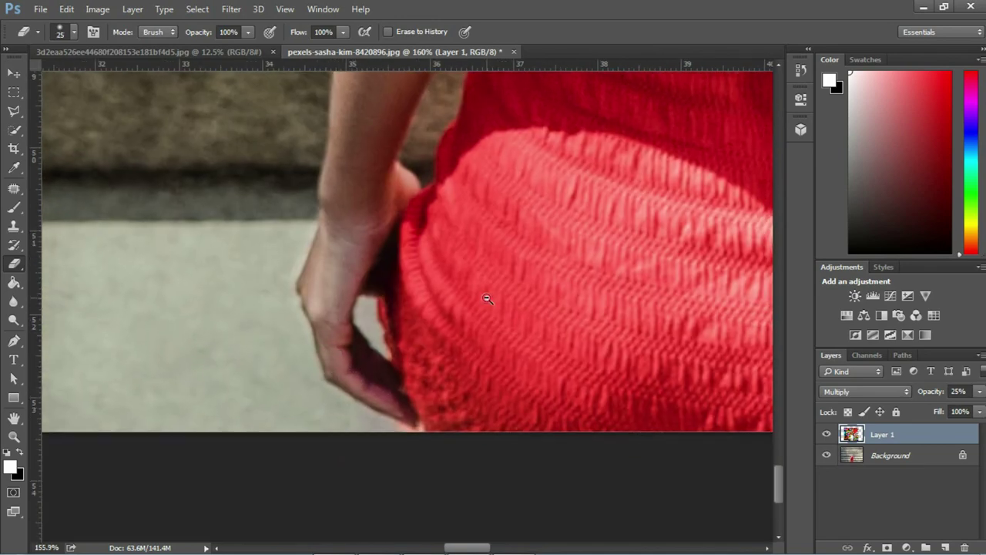
key(ctrl+0)
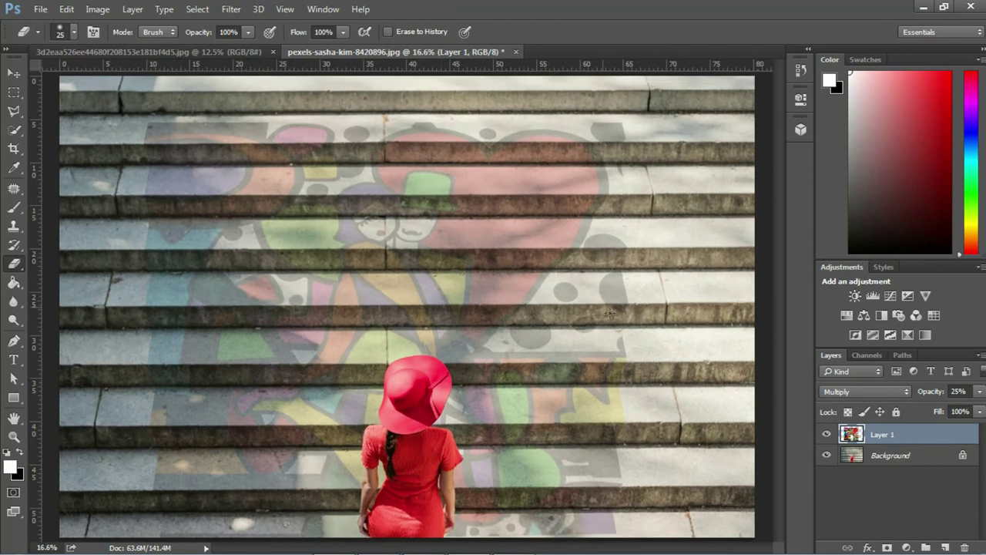
Raise Layer 1's opacity from 25% to 63%, leaving Layer 1 selected
click(979, 391)
mouse_move(960, 414)
mouse_down()
mouse_move(983, 413)
mouse_move(955, 410)
mouse_up()
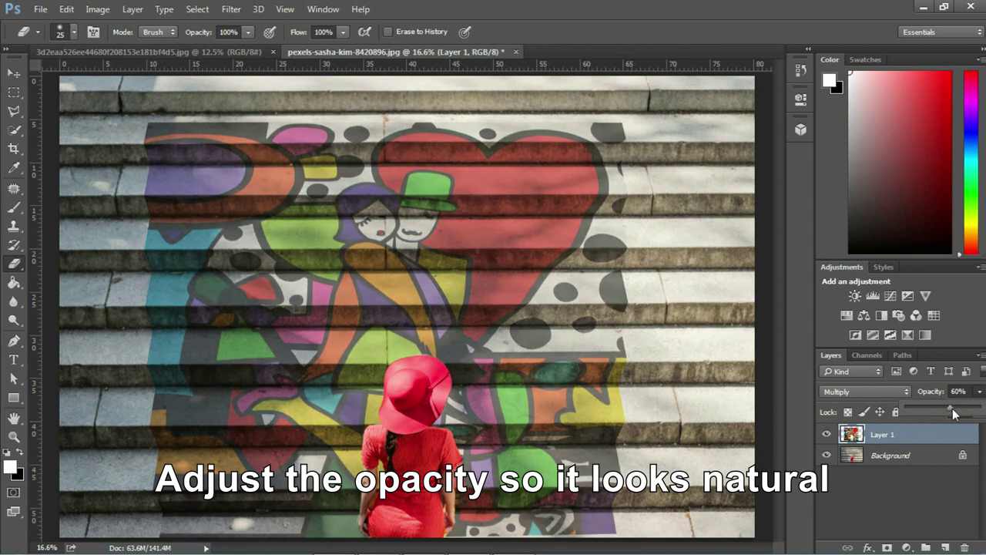
click(934, 478)
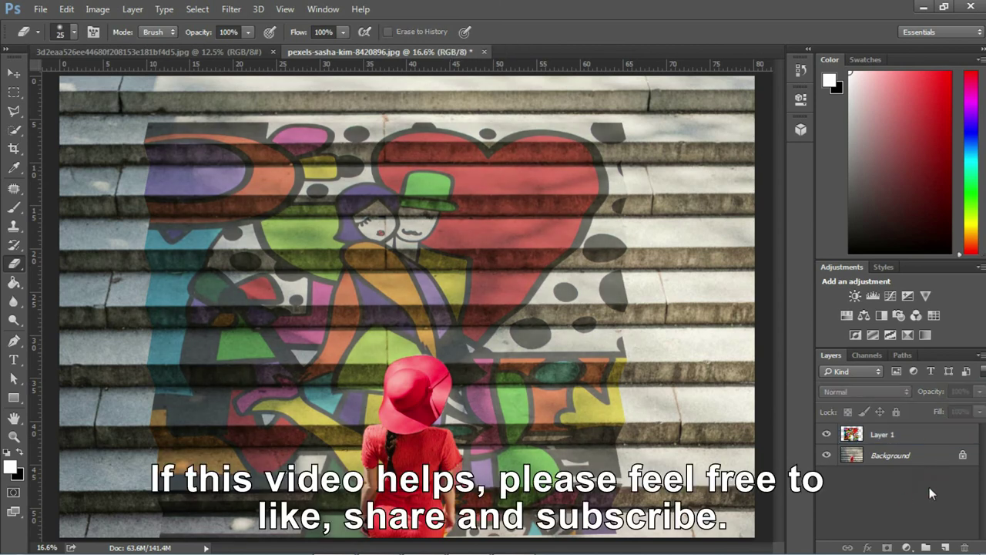
click(878, 437)
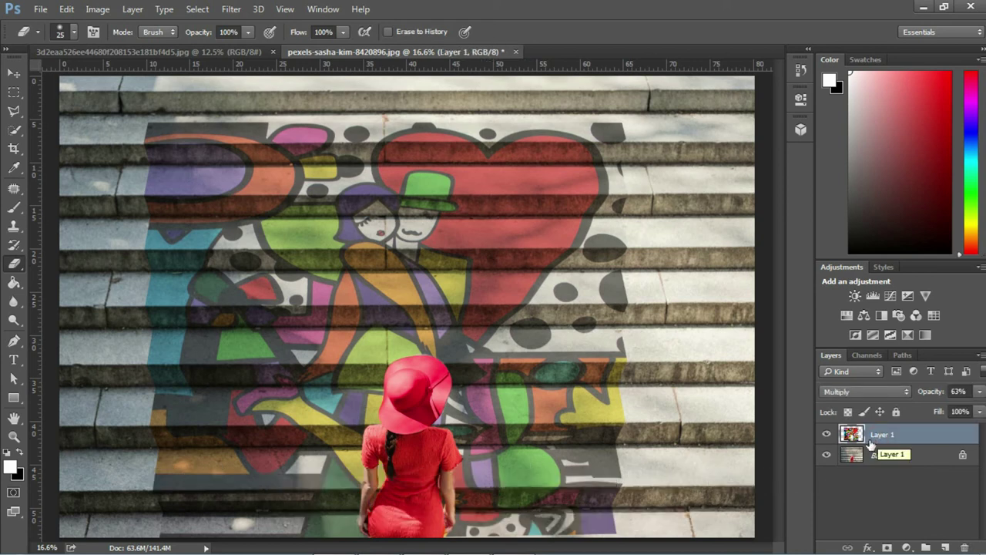